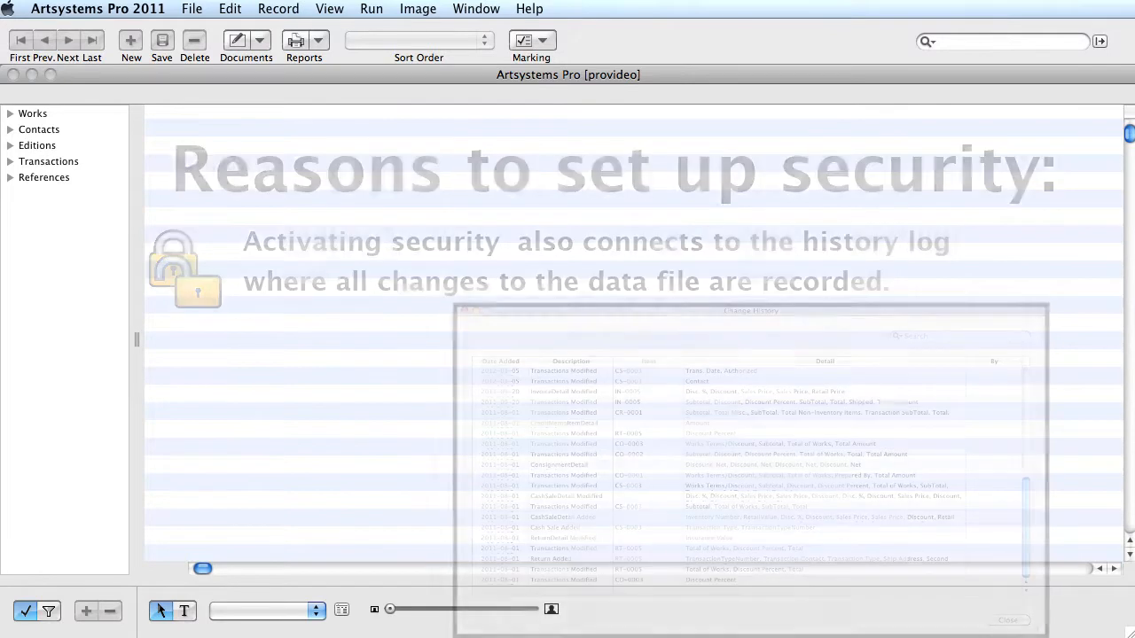
Turn on Enable Security in the Preferences' Security settings and save the change
{"action": "left_click", "coordinate": [118, 9]}
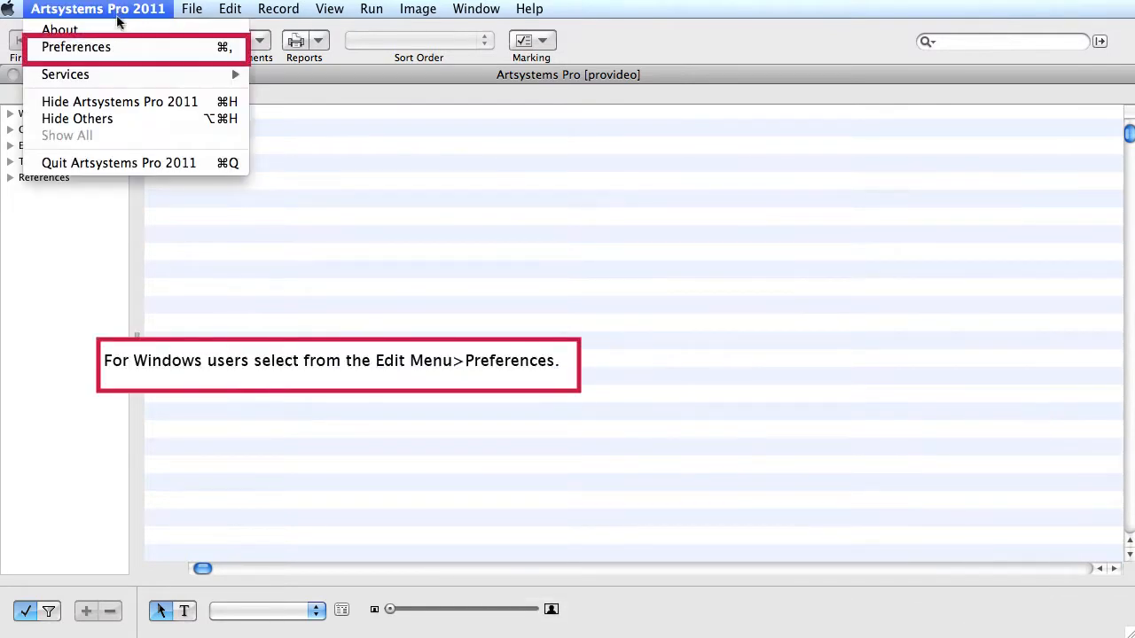
{"action": "left_click", "coordinate": [115, 49]}
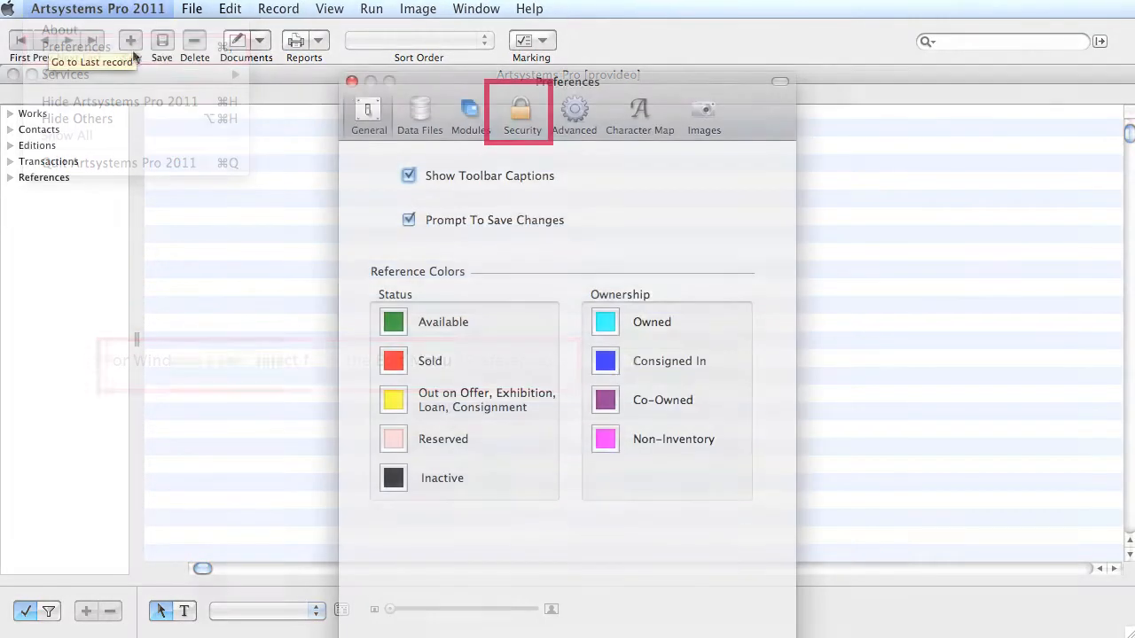
{"action": "left_click", "coordinate": [522, 121]}
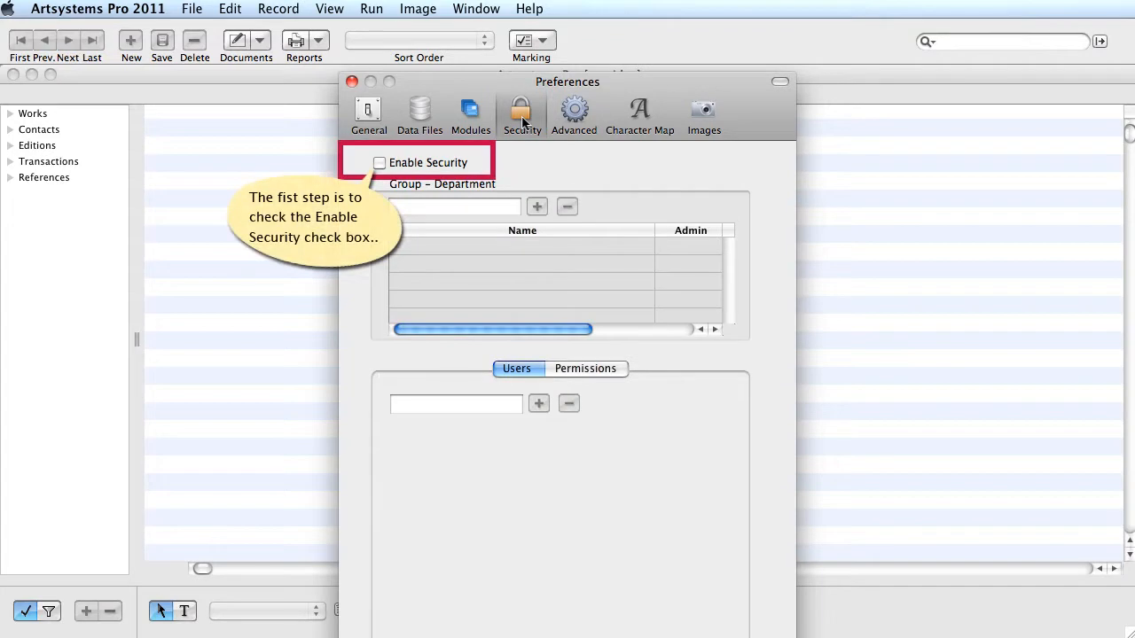
{"action": "left_click", "coordinate": [380, 163]}
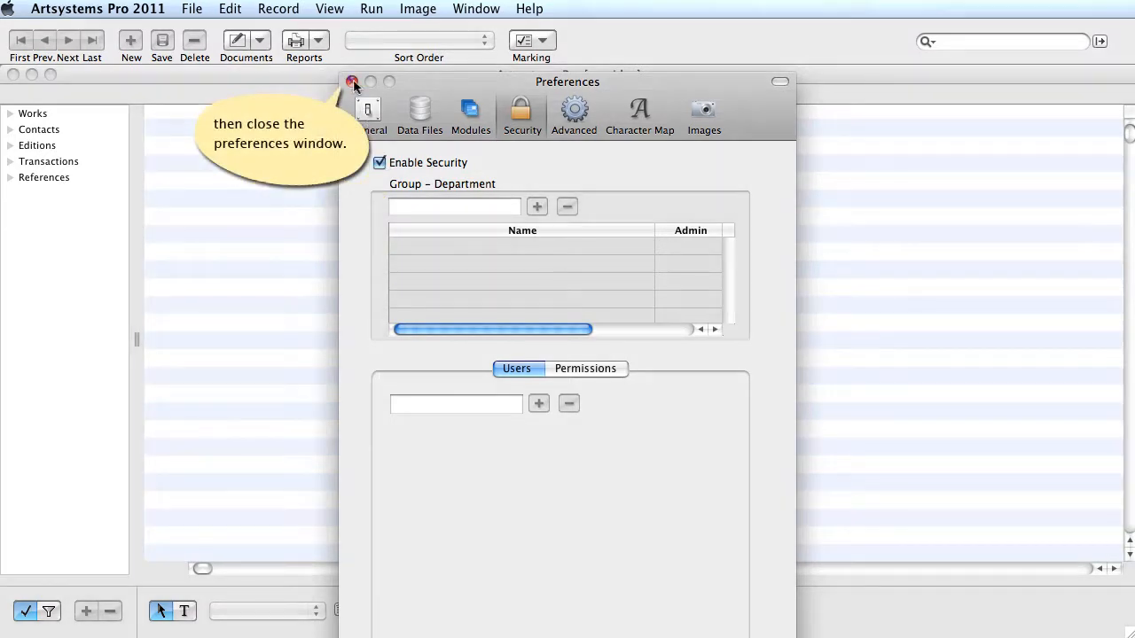
{"action": "left_click", "coordinate": [352, 81]}
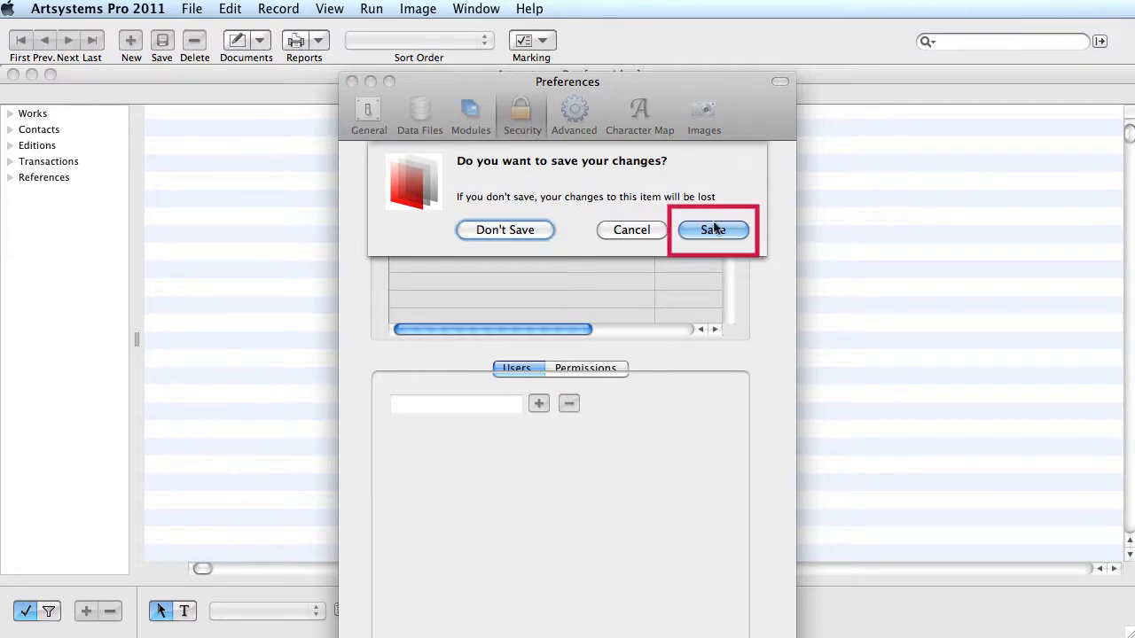
{"action": "left_click", "coordinate": [731, 230]}
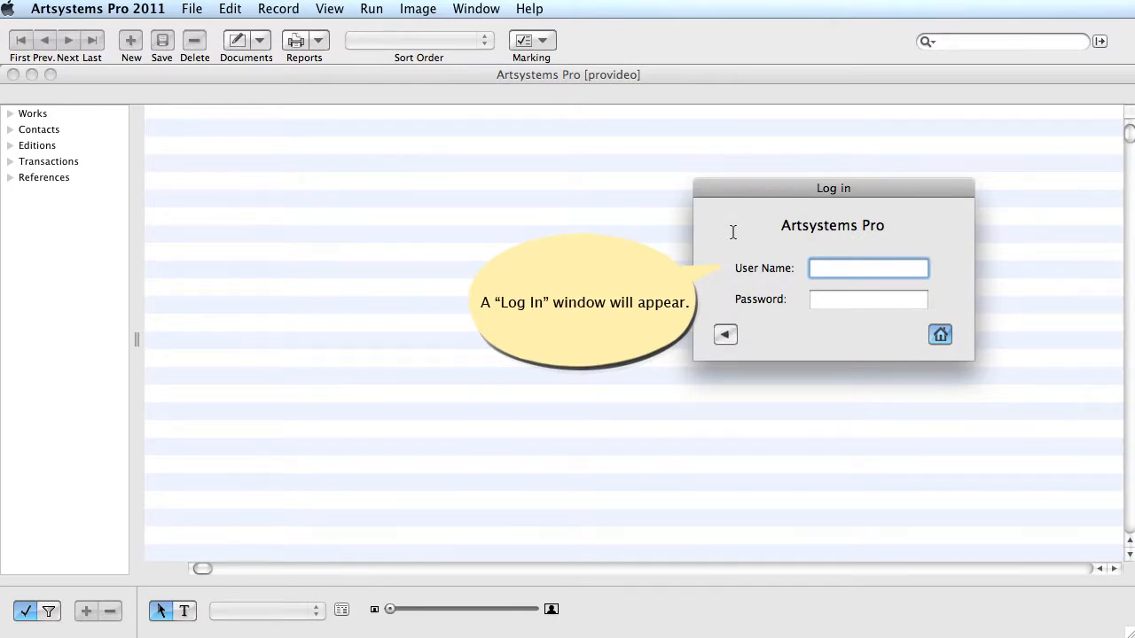
Log in as 'admin' with a blank password and return to the data file
{"action": "type", "text": "admin"}
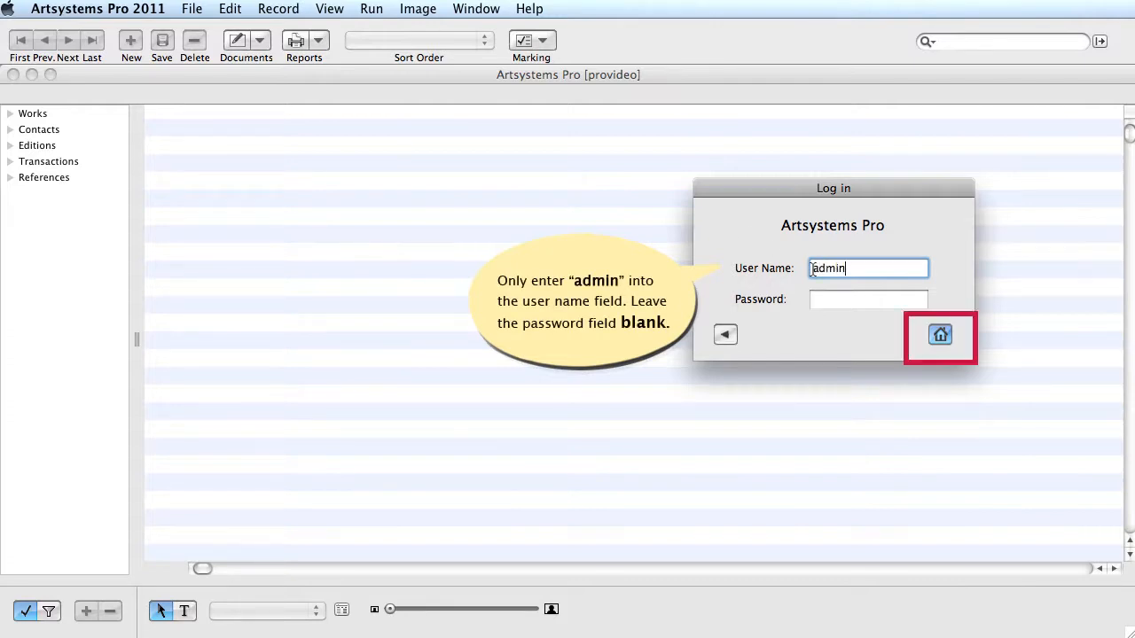
{"action": "left_click", "coordinate": [939, 336]}
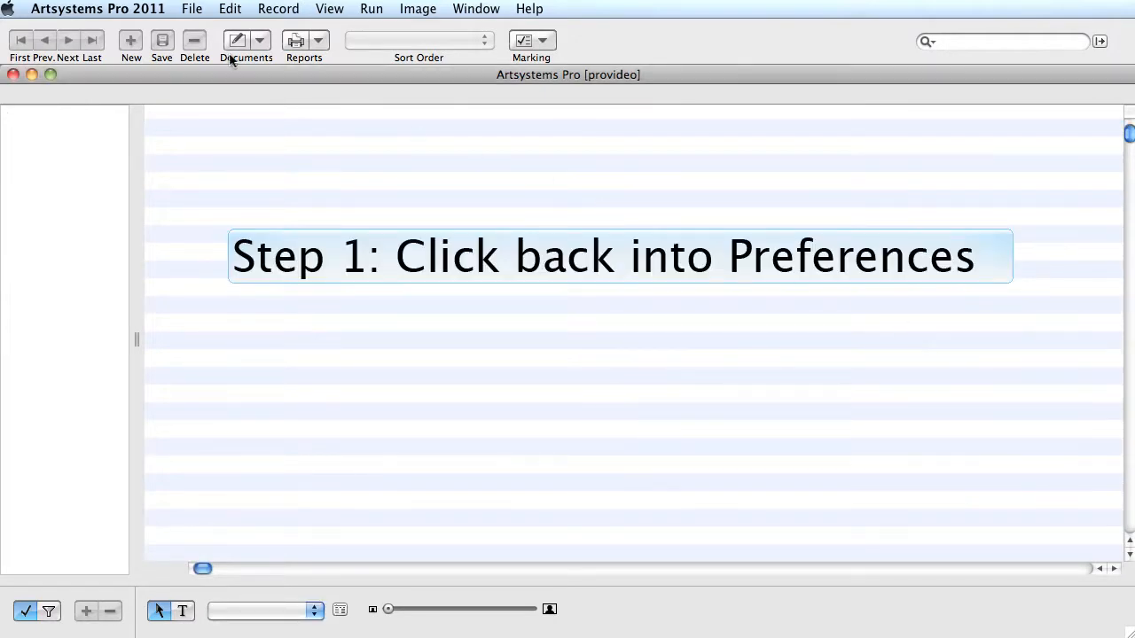
Reopen Preferences on the Security settings, ready to enter a name in the Group – Department field
{"action": "left_click", "coordinate": [108, 11]}
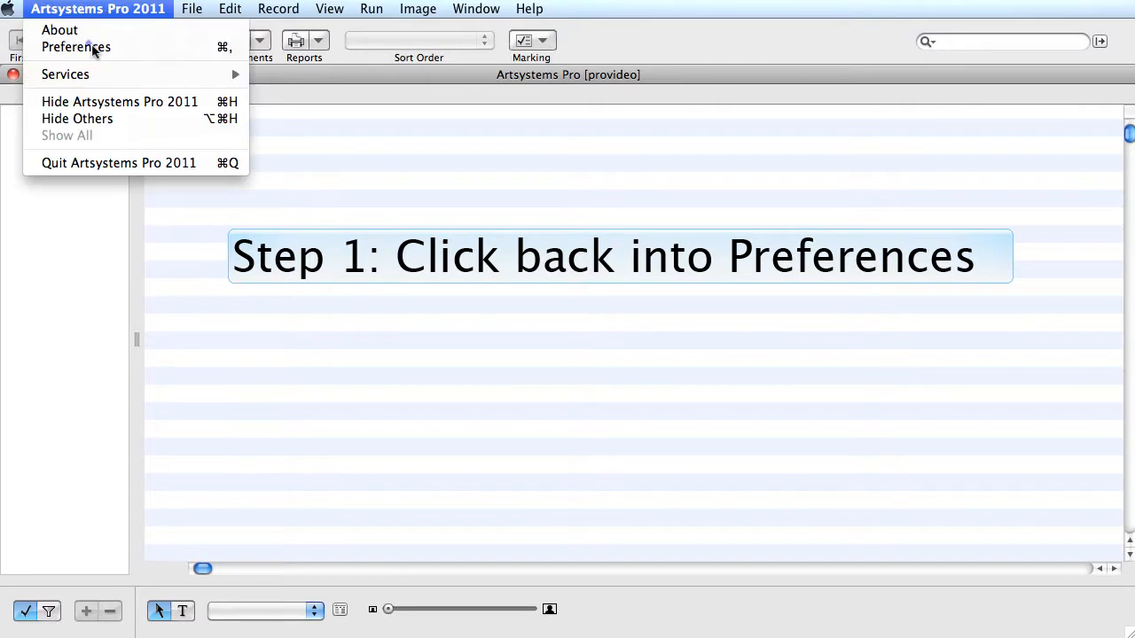
{"action": "left_click", "coordinate": [76, 47]}
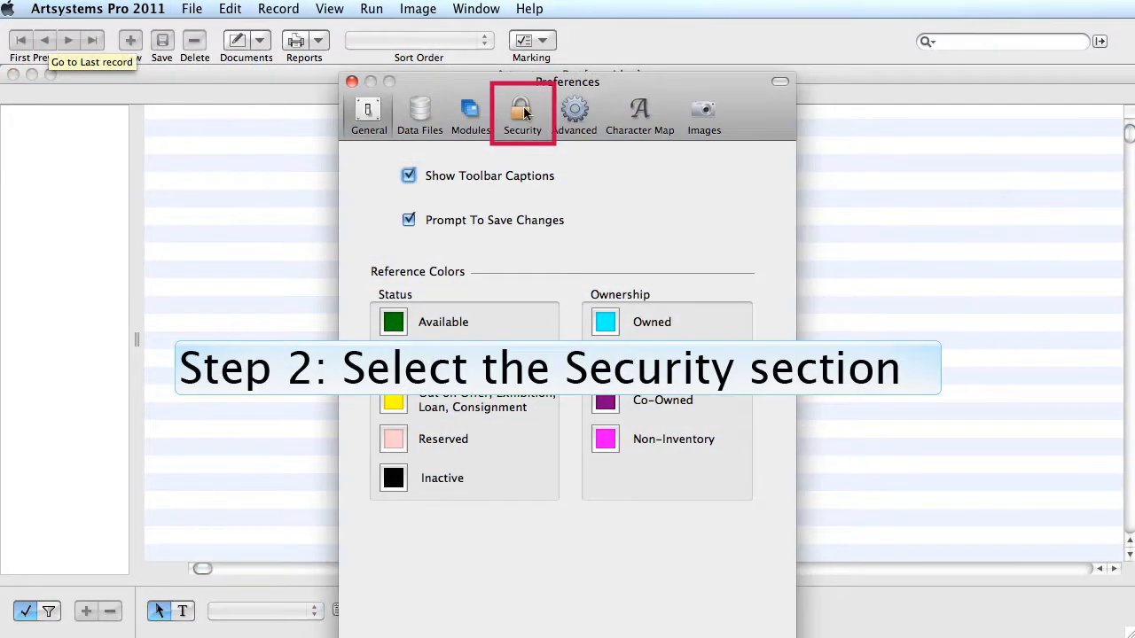
{"action": "left_click", "coordinate": [523, 112]}
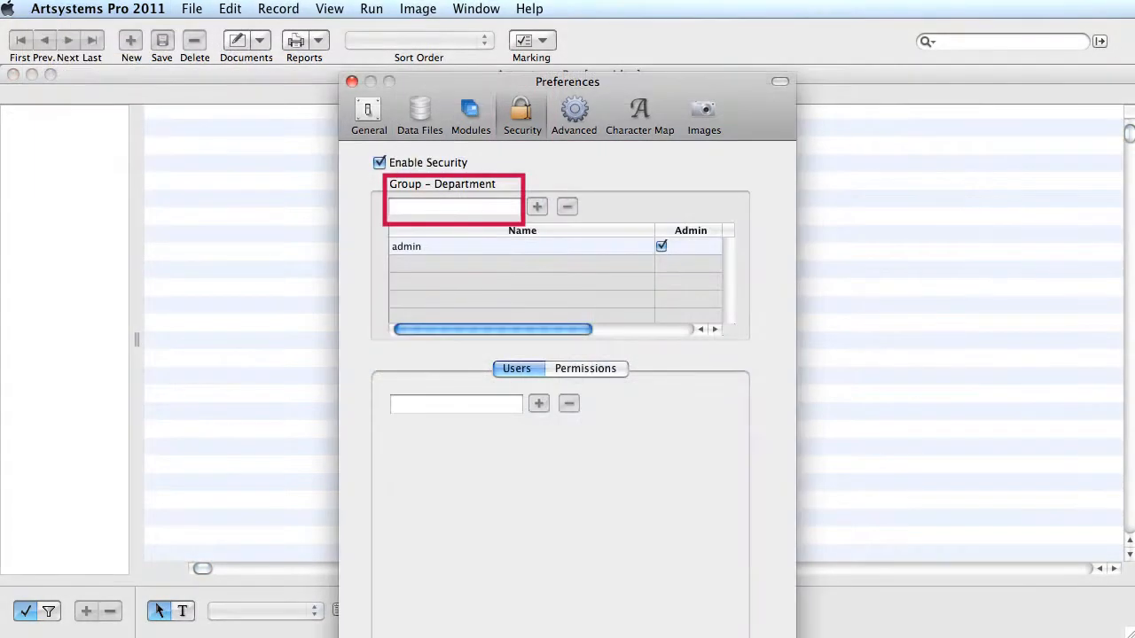
{"action": "left_click", "coordinate": [398, 207]}
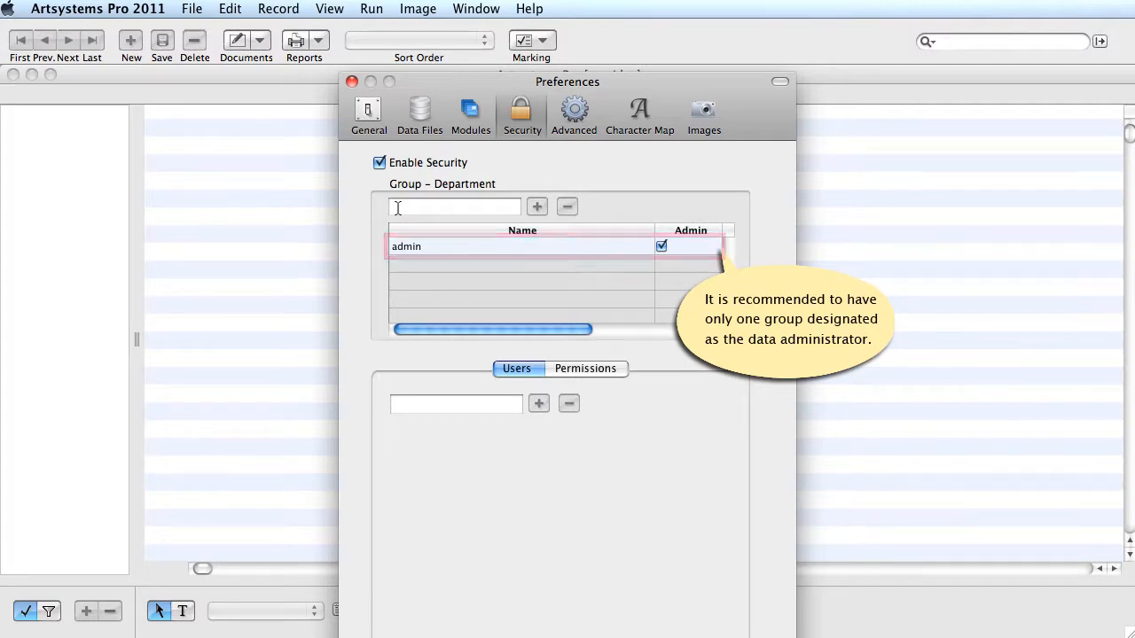
{"action": "left_click", "coordinate": [397, 207]}
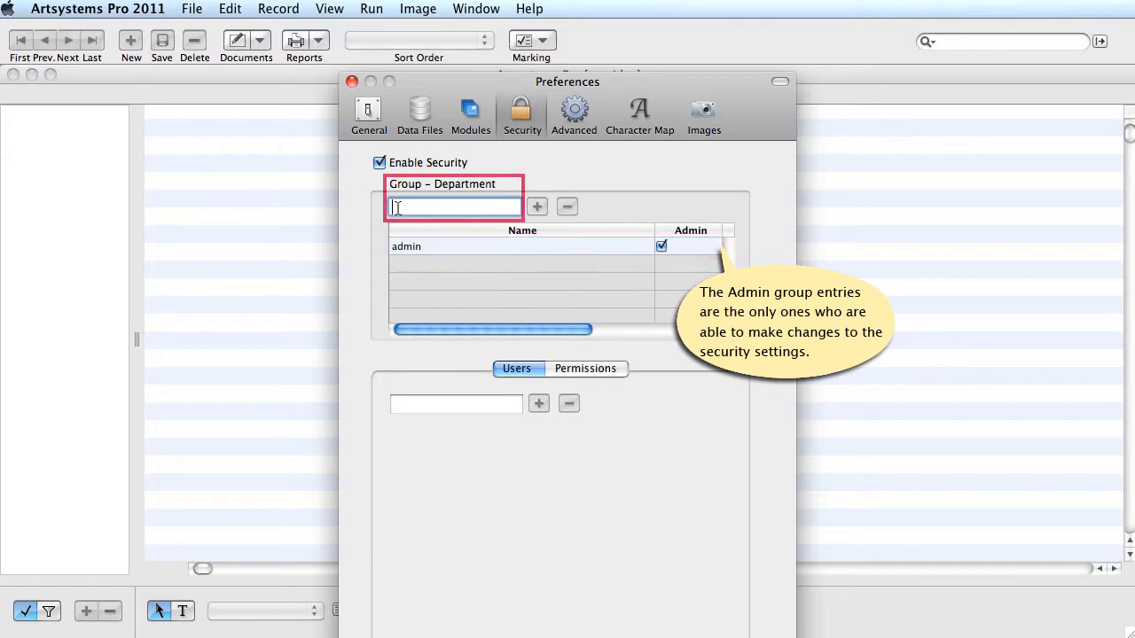
Add the groups 'Sales' and 'Office Staff' to the security group list
{"action": "type", "text": "Sale"}
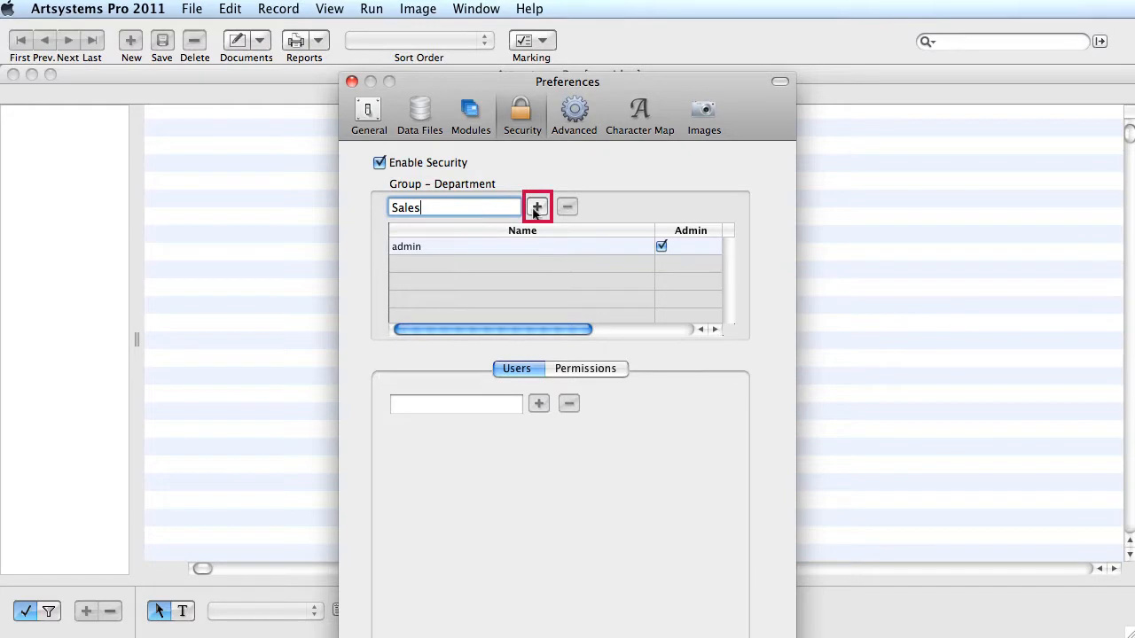
{"action": "type", "text": "s"}
{"action": "left_click", "coordinate": [537, 209]}
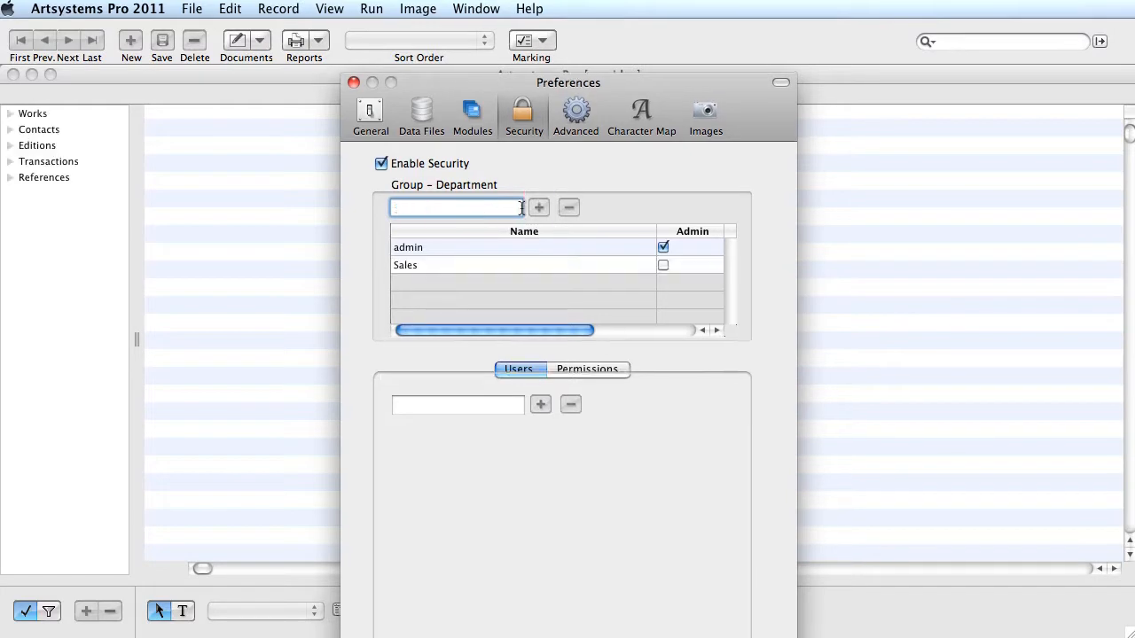
{"action": "type", "text": "Office Staff"}
{"action": "left_click", "coordinate": [537, 210]}
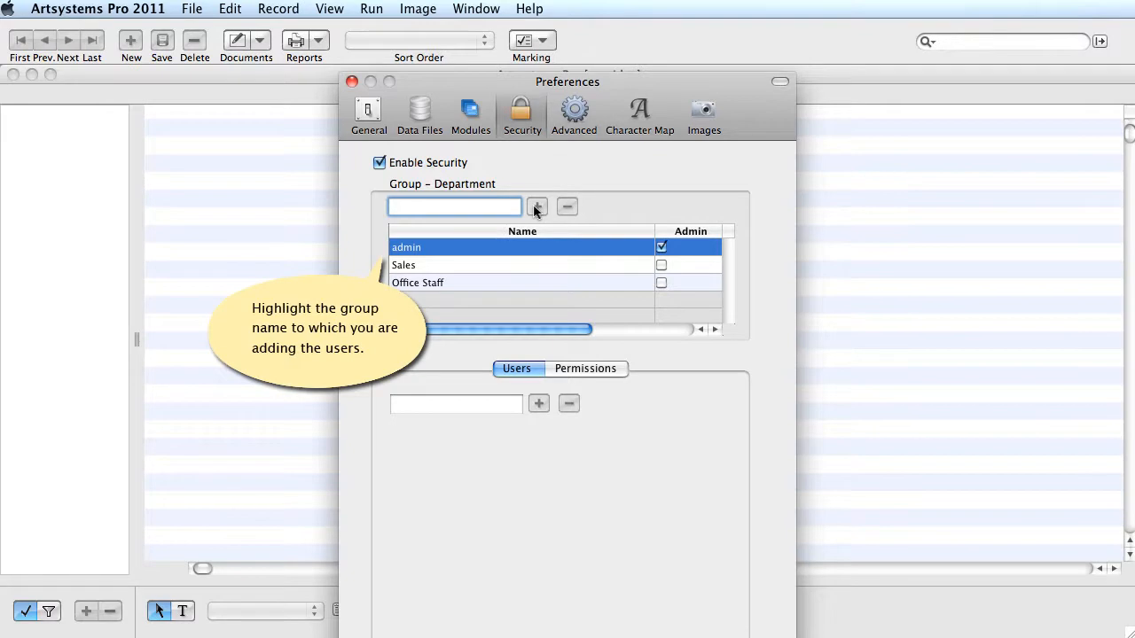
Add two user accounts to the admin group
{"action": "left_click", "coordinate": [440, 248]}
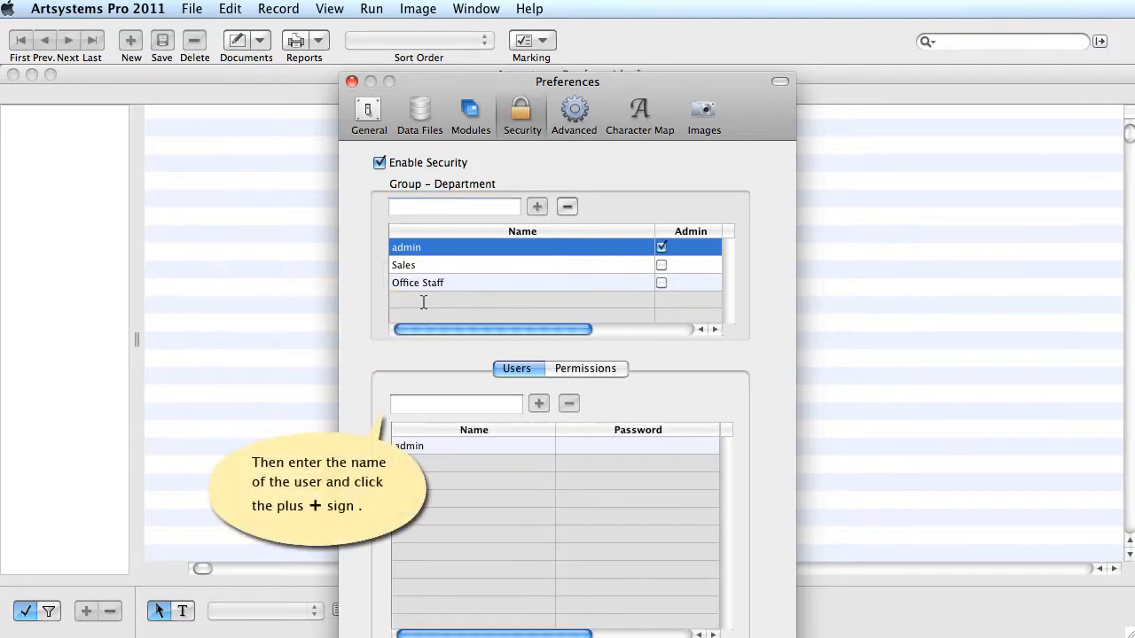
{"action": "left_click", "coordinate": [397, 404]}
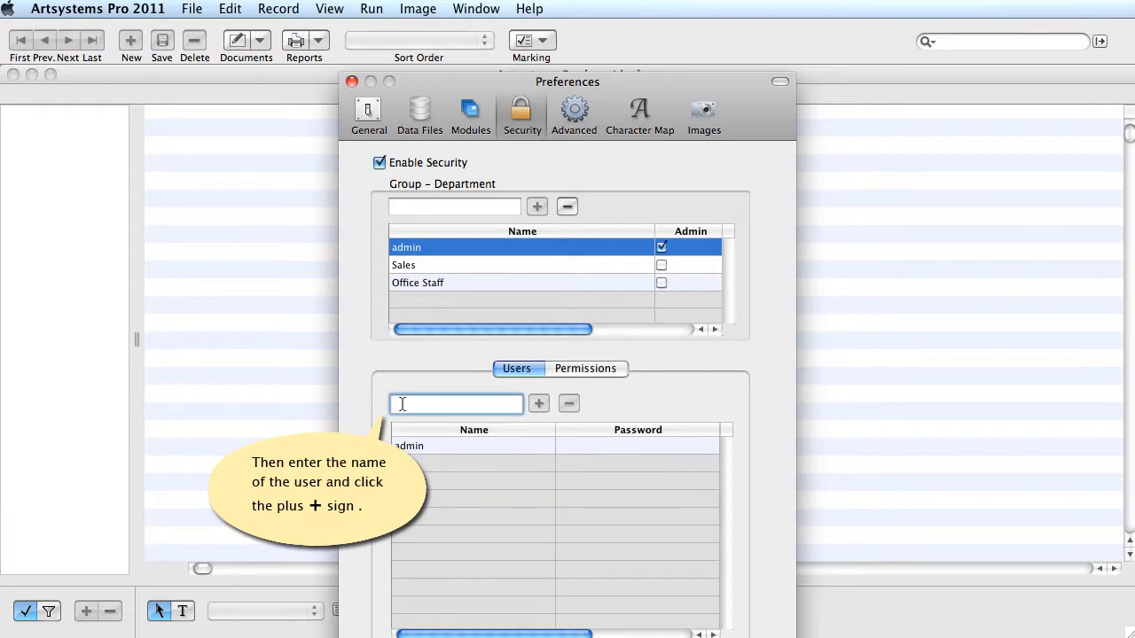
{"action": "type", "text": "Michele"}
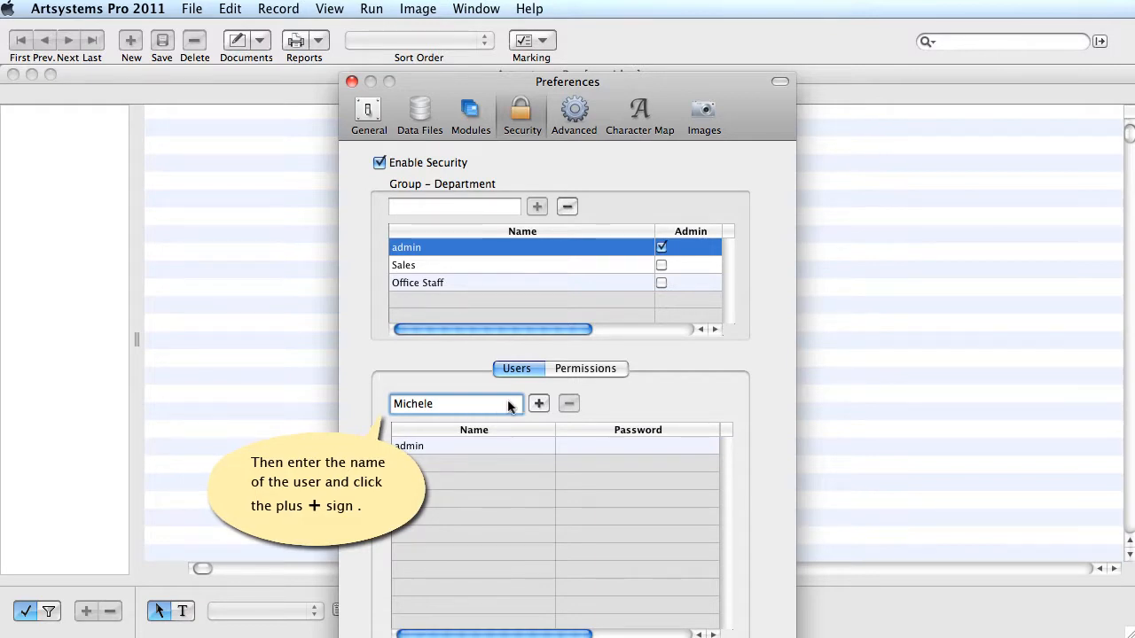
{"action": "left_click", "coordinate": [539, 404]}
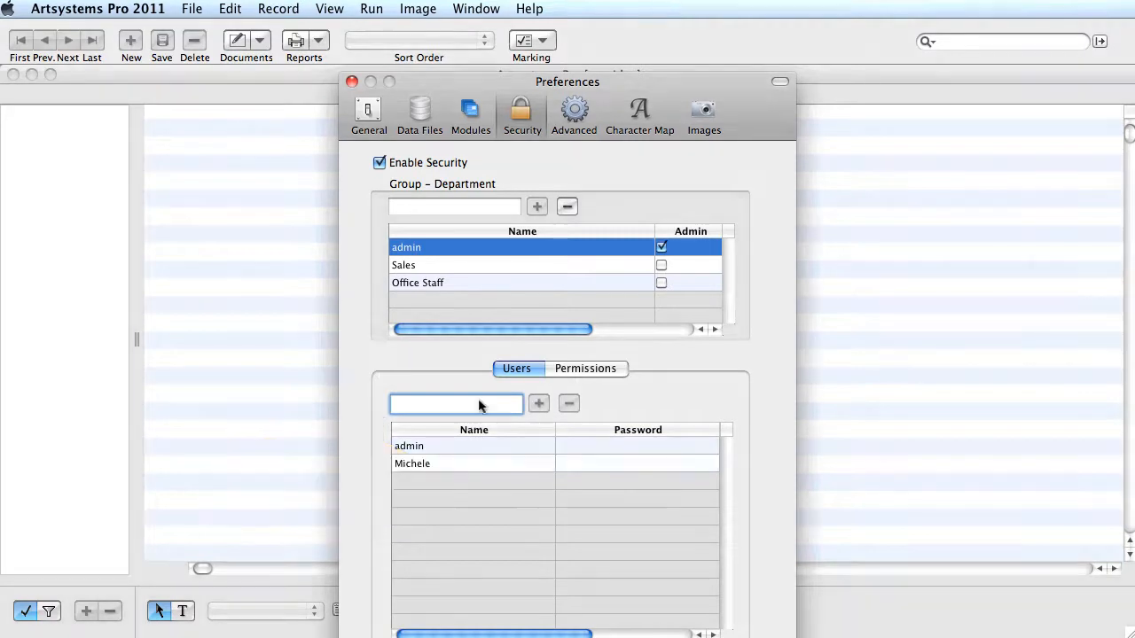
{"action": "type", "text": "Jane"}
{"action": "left_click", "coordinate": [539, 405]}
Set a password for each admin user, then select the Sales group for new users
{"action": "left_click", "coordinate": [607, 464]}
{"action": "type", "text": "mtest1"}
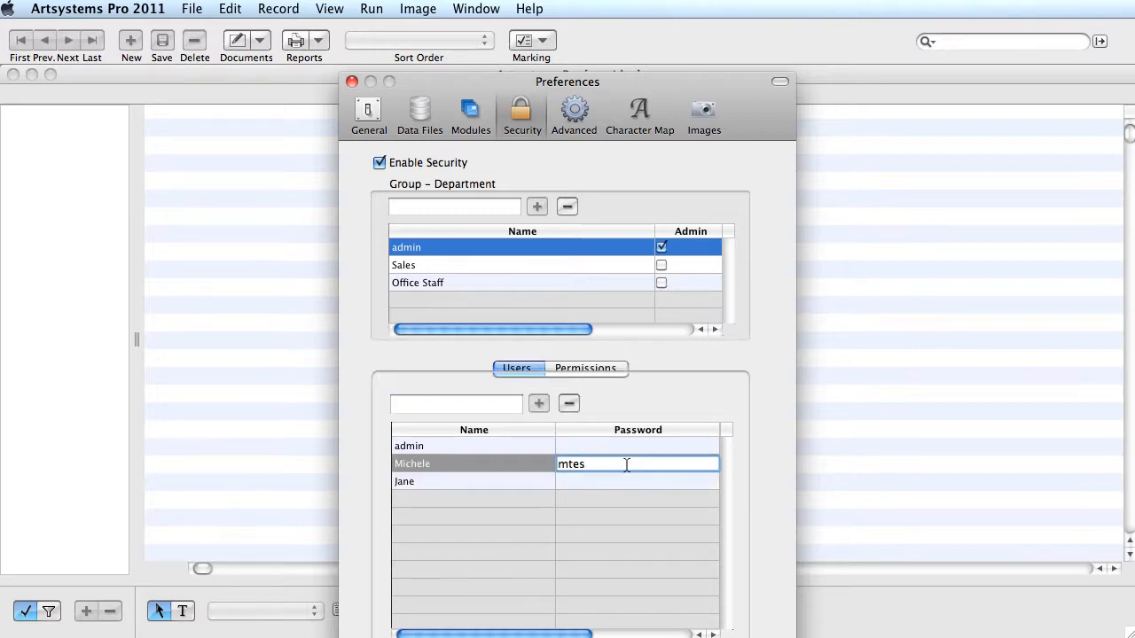
{"action": "left_click", "coordinate": [600, 479]}
{"action": "type", "text": "jtest"}
{"action": "type", "text": "1"}
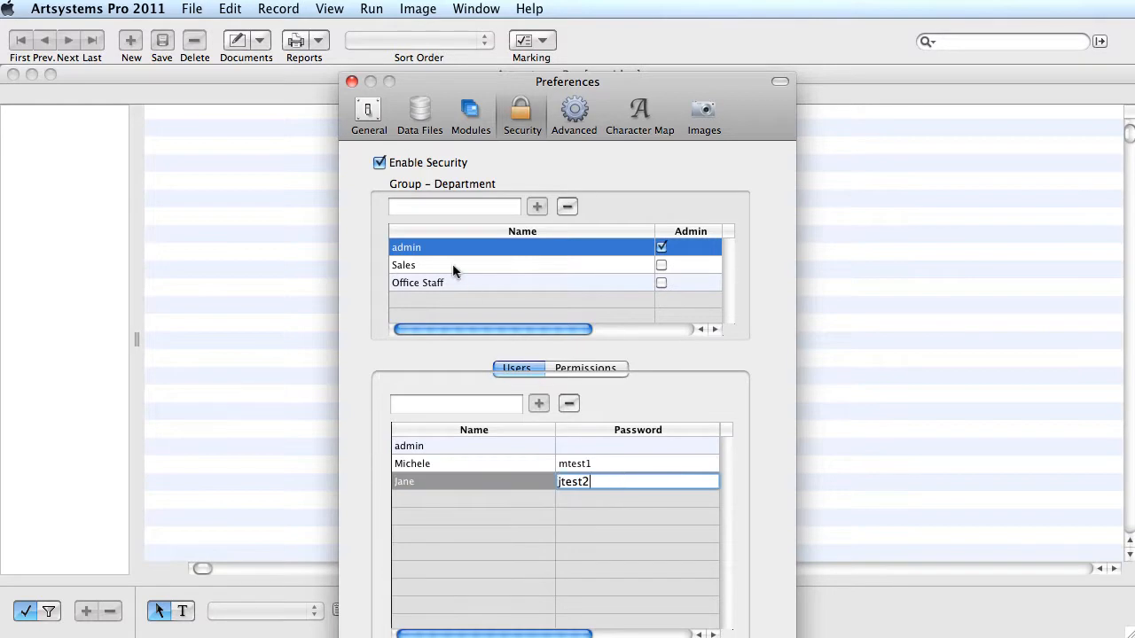
{"action": "left_click", "coordinate": [453, 268]}
{"action": "left_click", "coordinate": [397, 403]}
Add two user accounts with passwords to the Sales group
{"action": "type", "text": "Robert"}
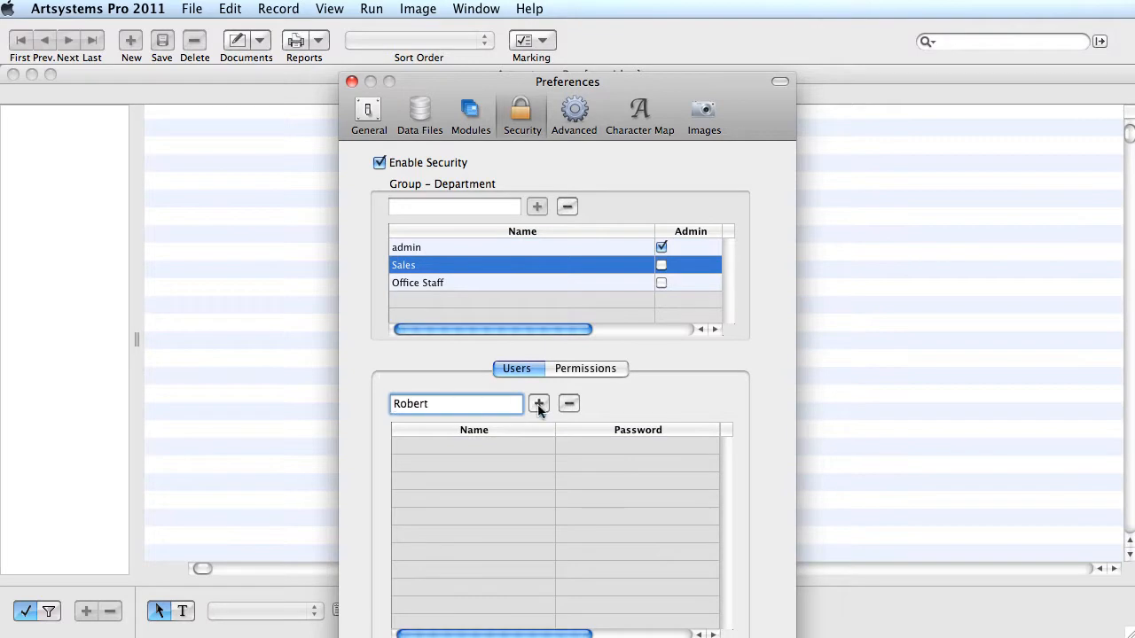
{"action": "left_click", "coordinate": [539, 405]}
{"action": "type", "text": "test3"}
{"action": "left_click", "coordinate": [393, 403]}
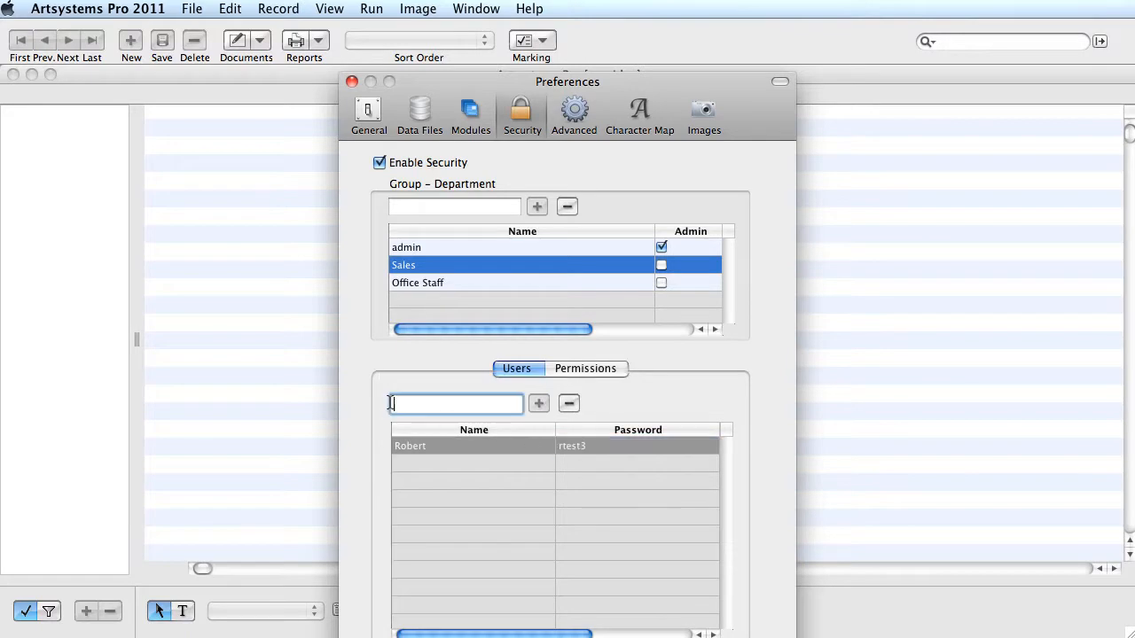
{"action": "type", "text": "John"}
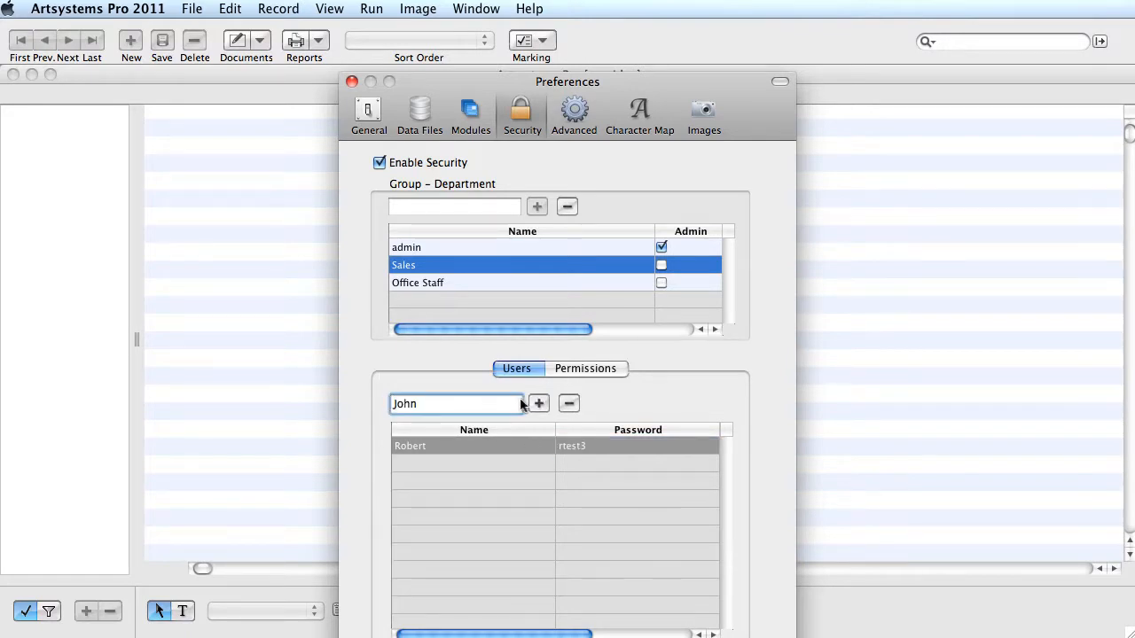
{"action": "left_click", "coordinate": [538, 404]}
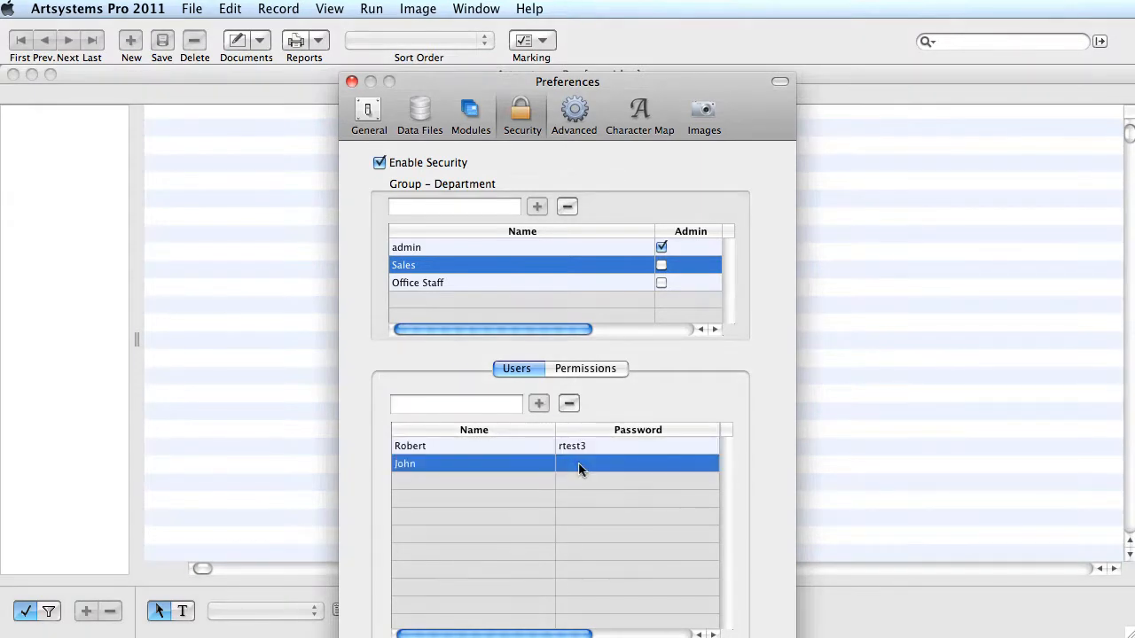
{"action": "double_click", "coordinate": [578, 470]}
{"action": "type", "text": "jtest4"}
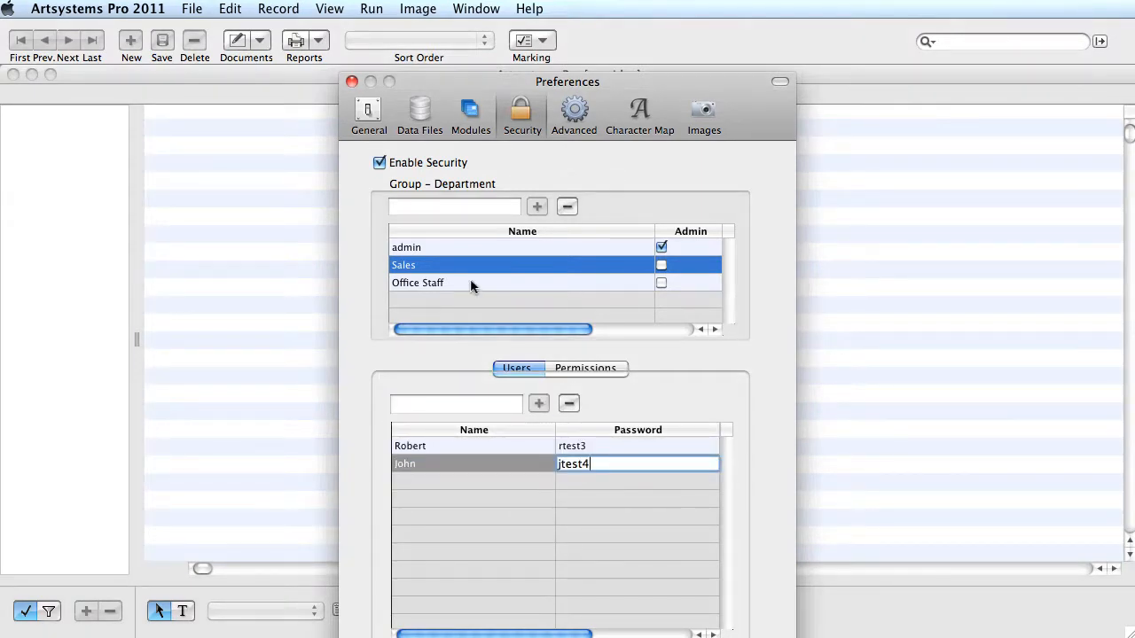
Select the Office Staff group and enter its first user's name
{"action": "left_click", "coordinate": [471, 282]}
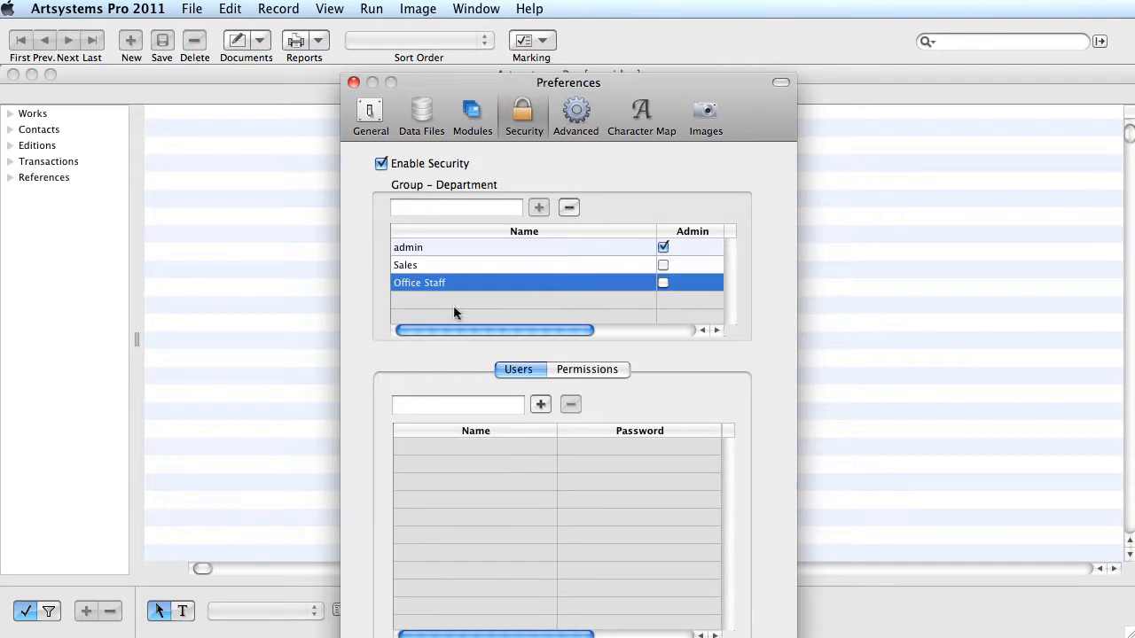
{"action": "left_click", "coordinate": [397, 408]}
{"action": "type", "text": "Sam"}
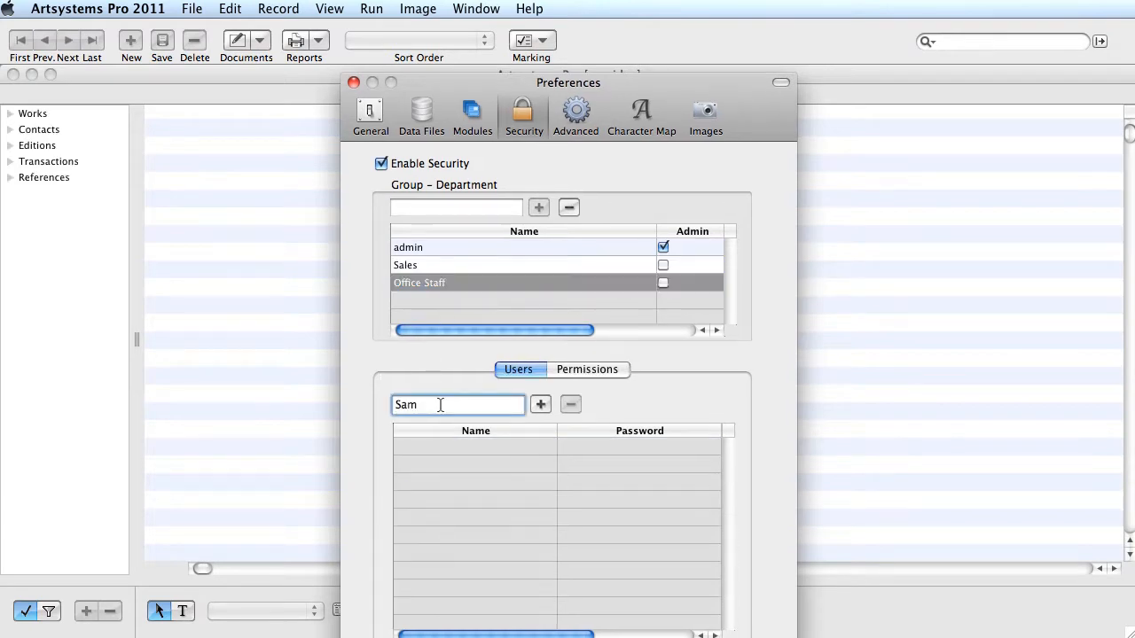
Add the entered user to Office Staff and set that user's password
{"action": "left_click", "coordinate": [541, 404]}
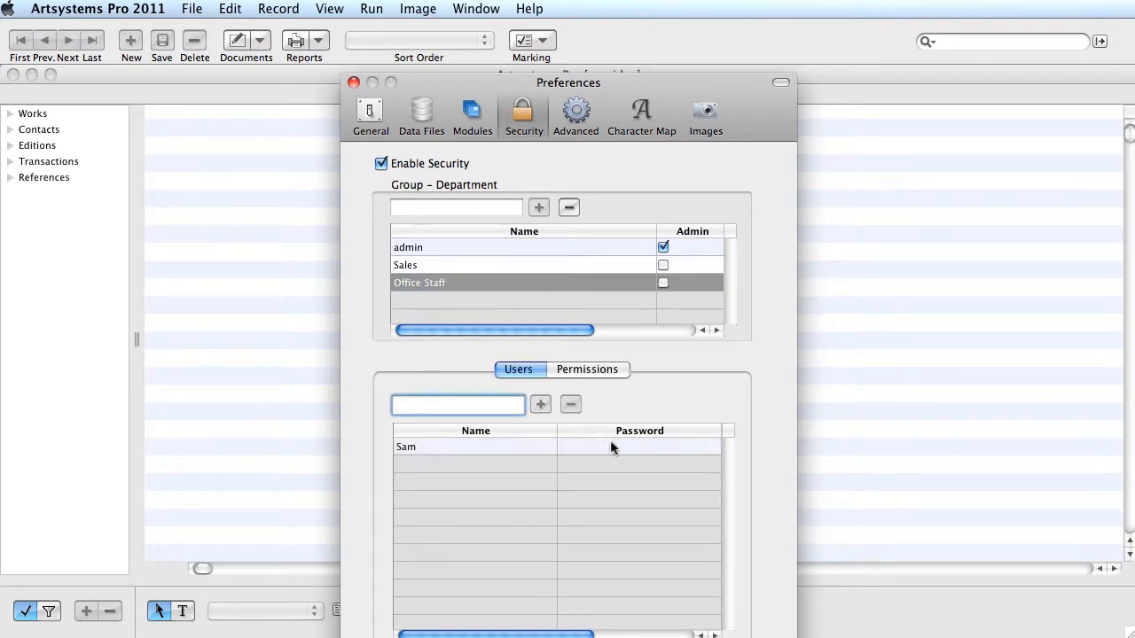
{"action": "double_click", "coordinate": [610, 447]}
{"action": "type", "text": "test5"}
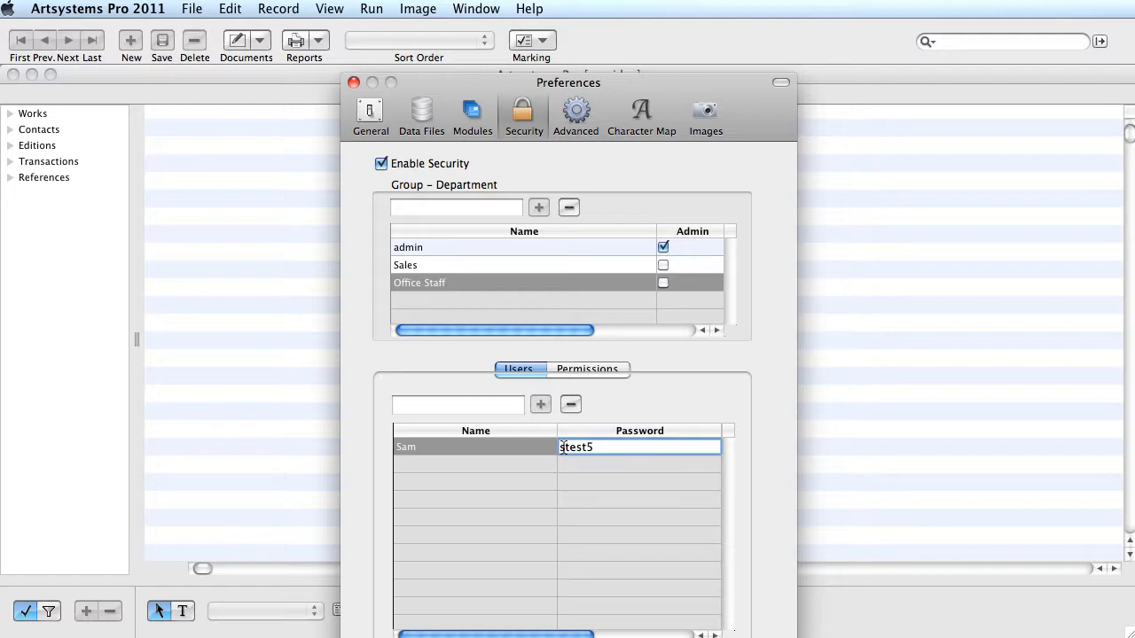
{"action": "key", "text": "Return"}
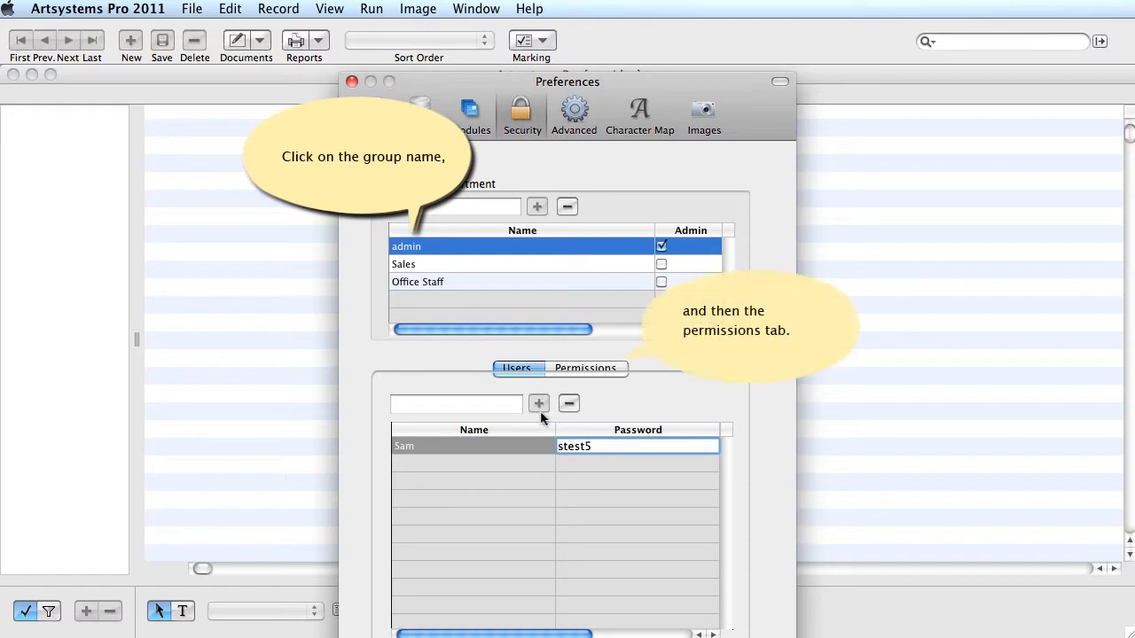
Select the admin group and show its Permissions list
{"action": "left_click", "coordinate": [434, 247]}
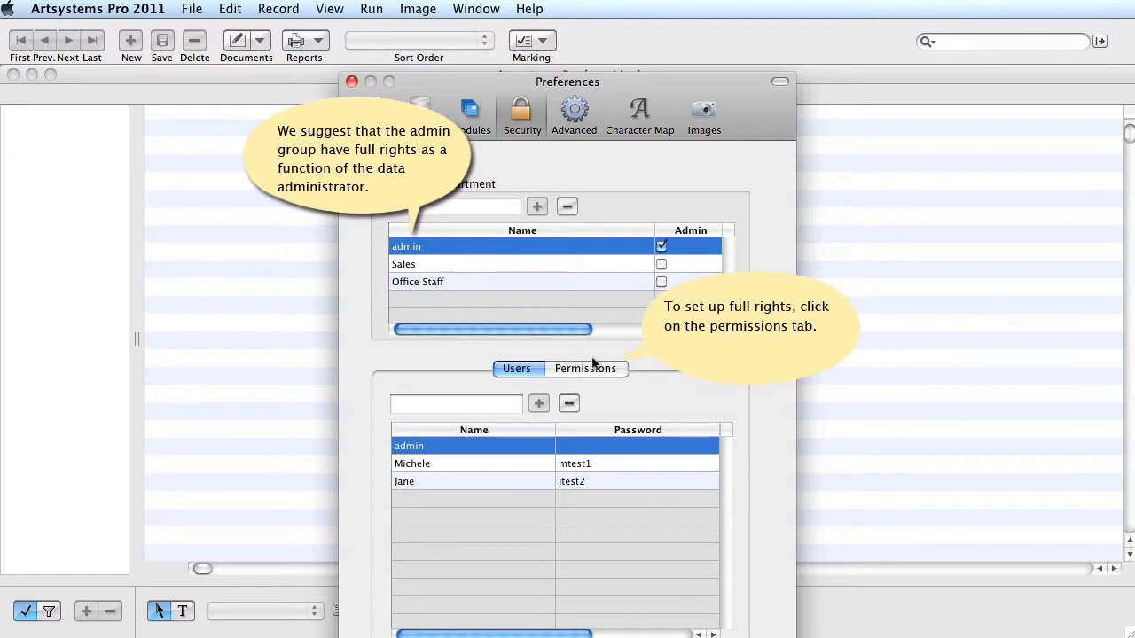
{"action": "left_click", "coordinate": [608, 371]}
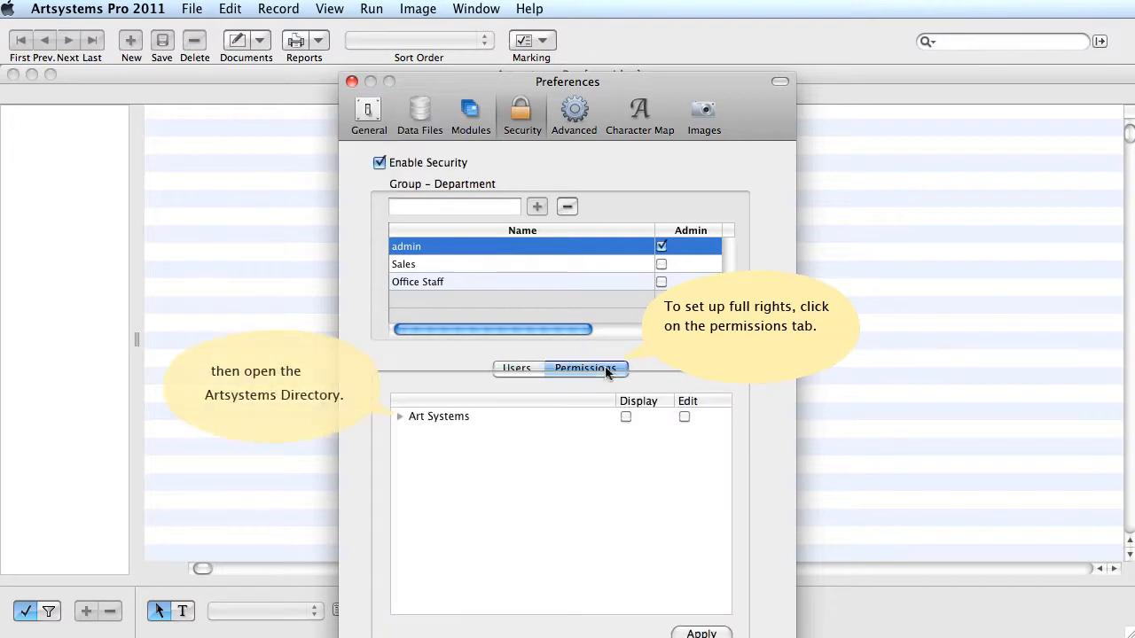
Grant admin Display and Edit on all Art Systems items and save the security changes
{"action": "left_click", "coordinate": [400, 417]}
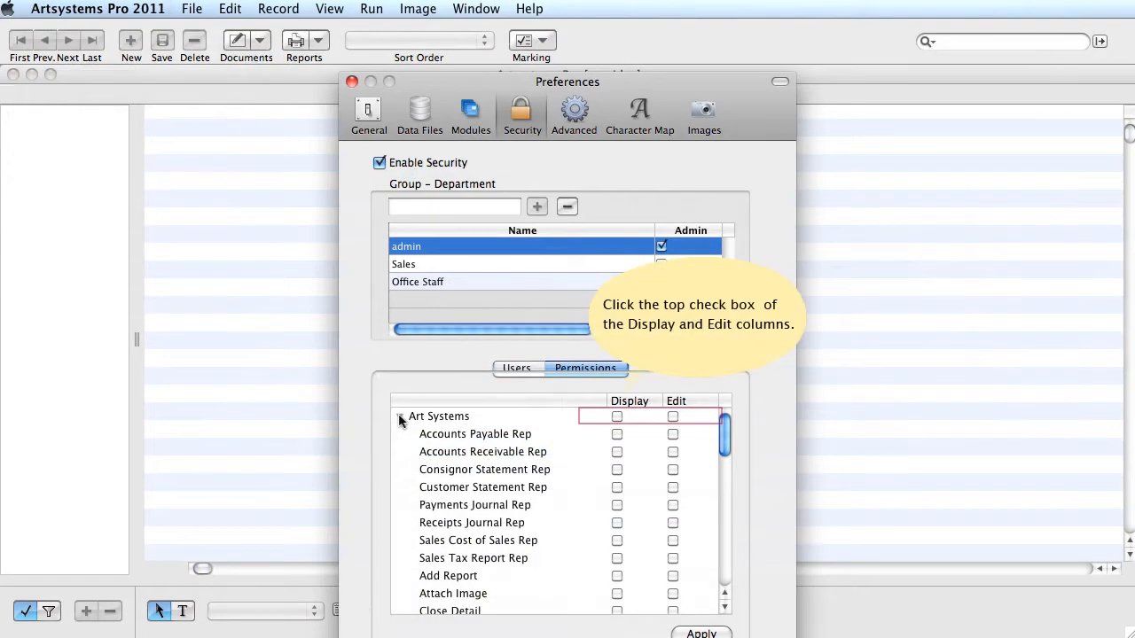
{"action": "left_click", "coordinate": [617, 418]}
{"action": "left_click", "coordinate": [673, 418]}
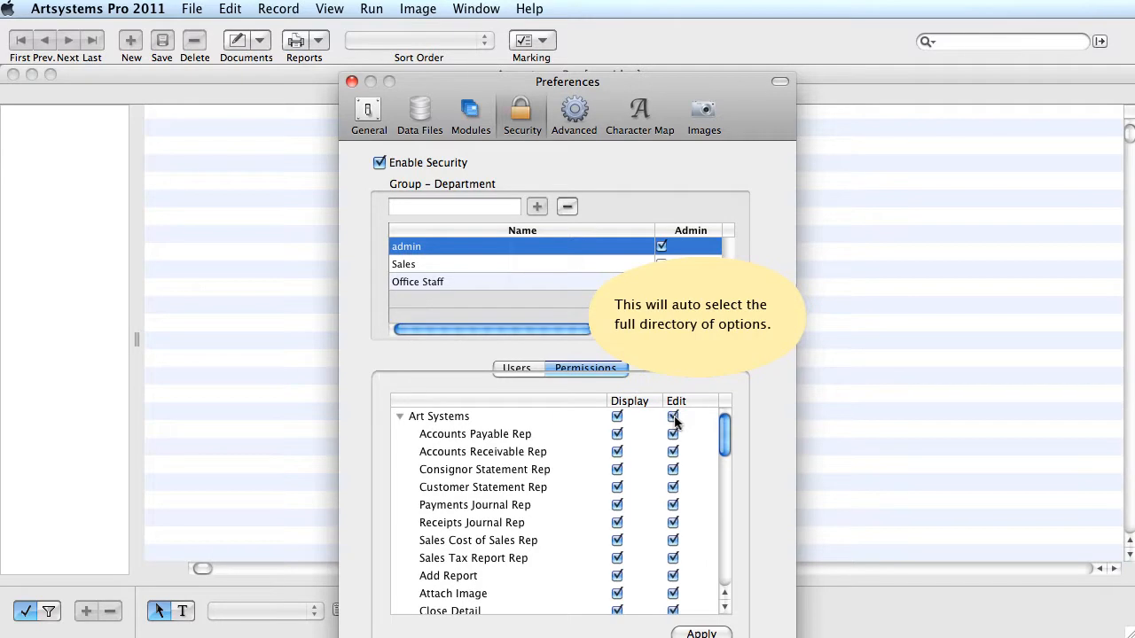
{"action": "left_click", "coordinate": [422, 264]}
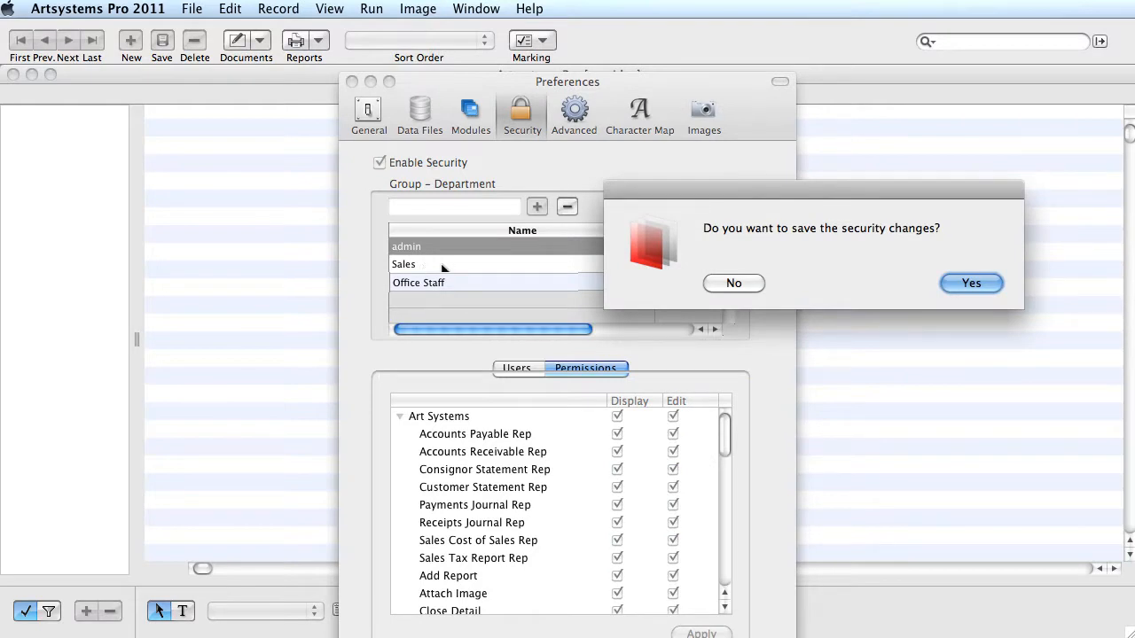
{"action": "left_click", "coordinate": [967, 284]}
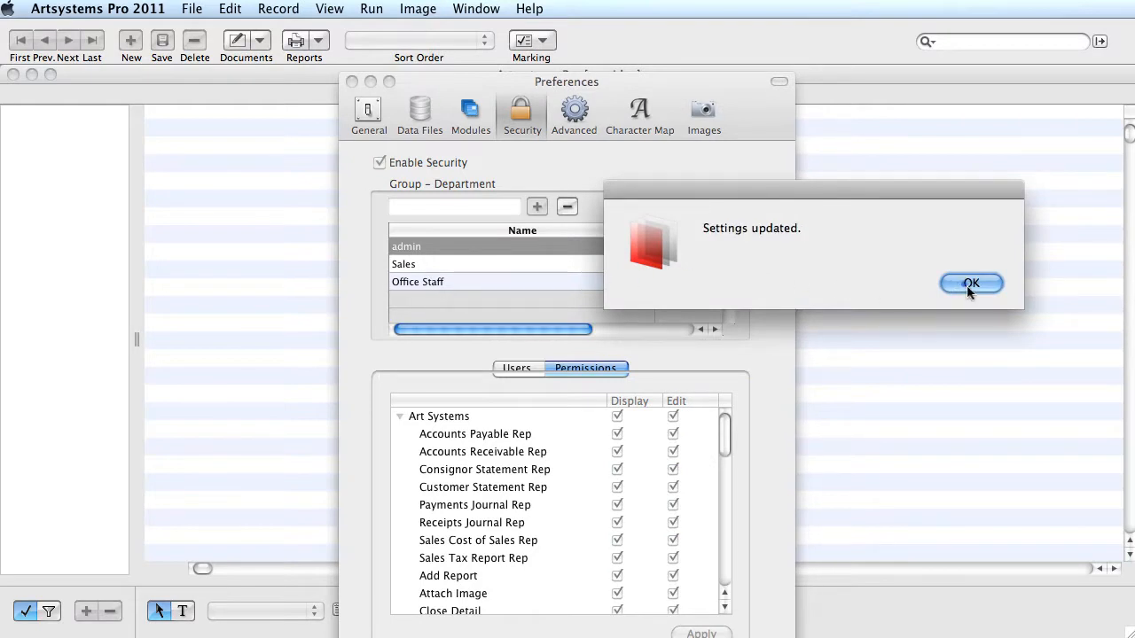
{"action": "left_click", "coordinate": [971, 284]}
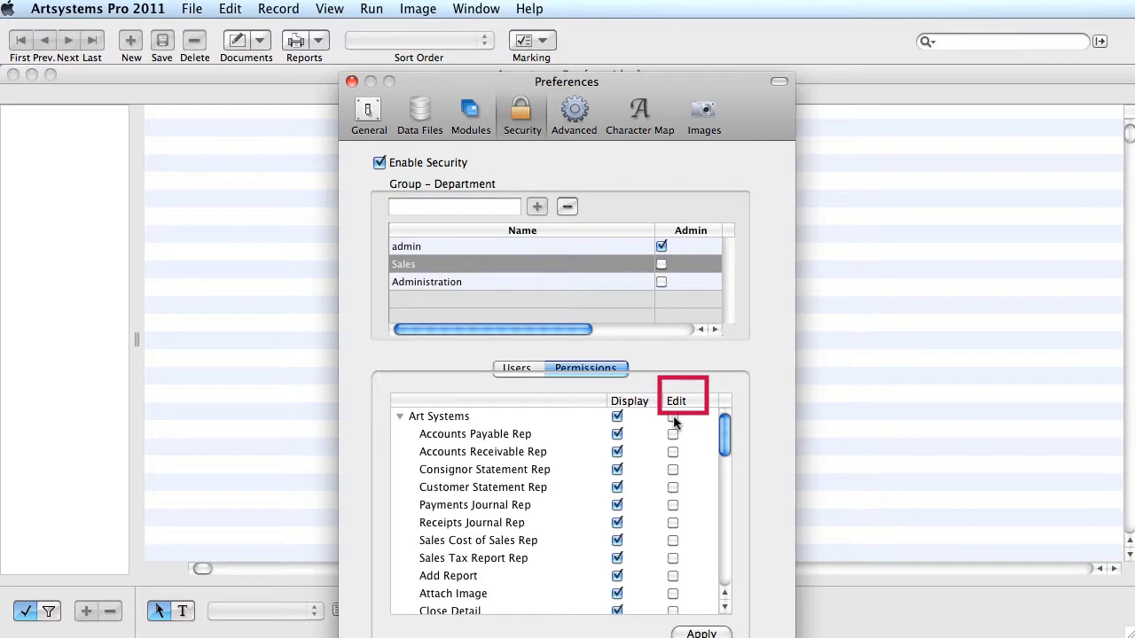
Give Sales edit rights on all items, making four statement reports view-only and hiding Sales Tax Report Rep
{"action": "left_click", "coordinate": [673, 418]}
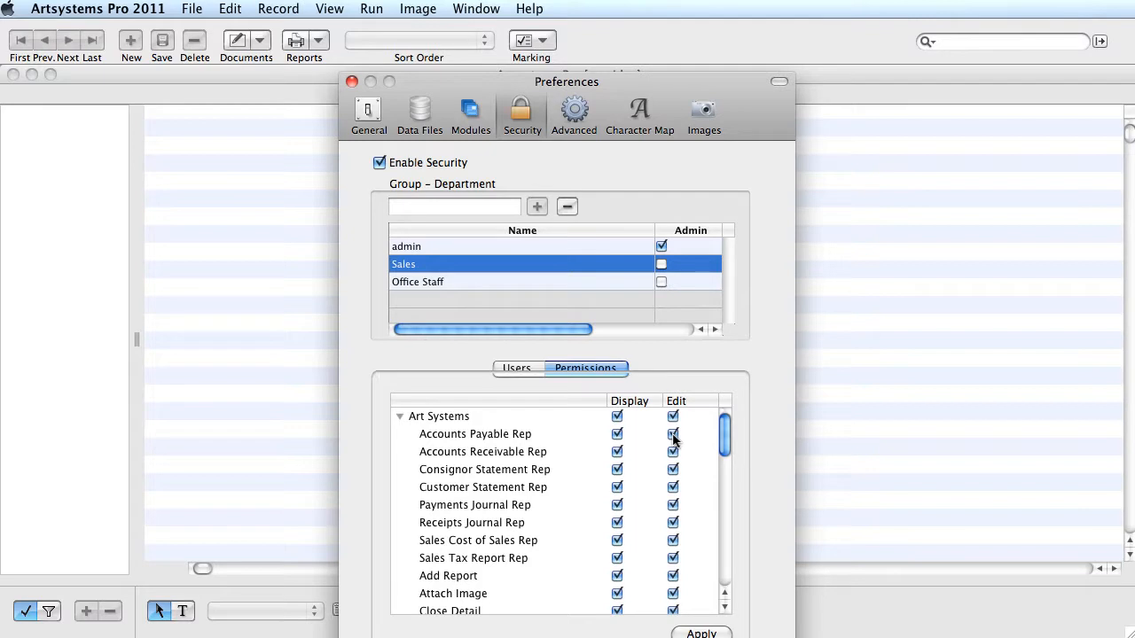
{"action": "left_click", "coordinate": [673, 436]}
{"action": "left_click", "coordinate": [673, 452]}
{"action": "left_click", "coordinate": [673, 470]}
{"action": "left_click", "coordinate": [673, 487]}
{"action": "left_click", "coordinate": [673, 558]}
{"action": "left_click", "coordinate": [617, 558]}
Remove Sales access to Add Report, Copy Database and Delete, then apply the changes
{"action": "left_click", "coordinate": [617, 576]}
{"action": "left_click_drag", "start_coordinate": [726, 432], "coordinate": [725, 459]}
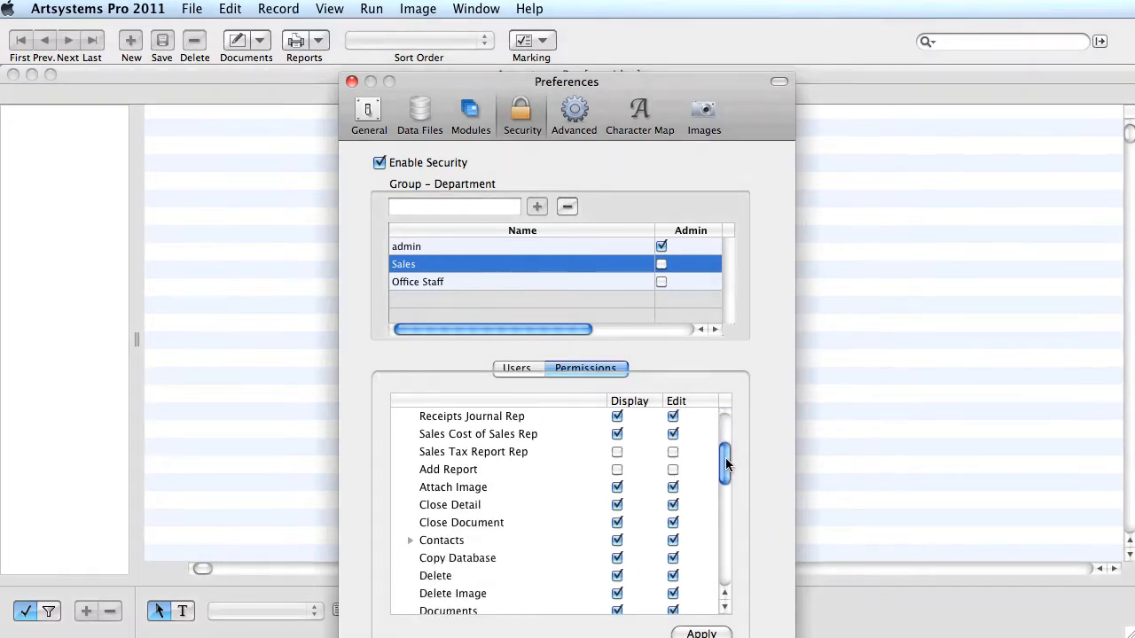
{"action": "left_click", "coordinate": [617, 559]}
{"action": "left_click", "coordinate": [617, 576]}
{"action": "left_click", "coordinate": [700, 633]}
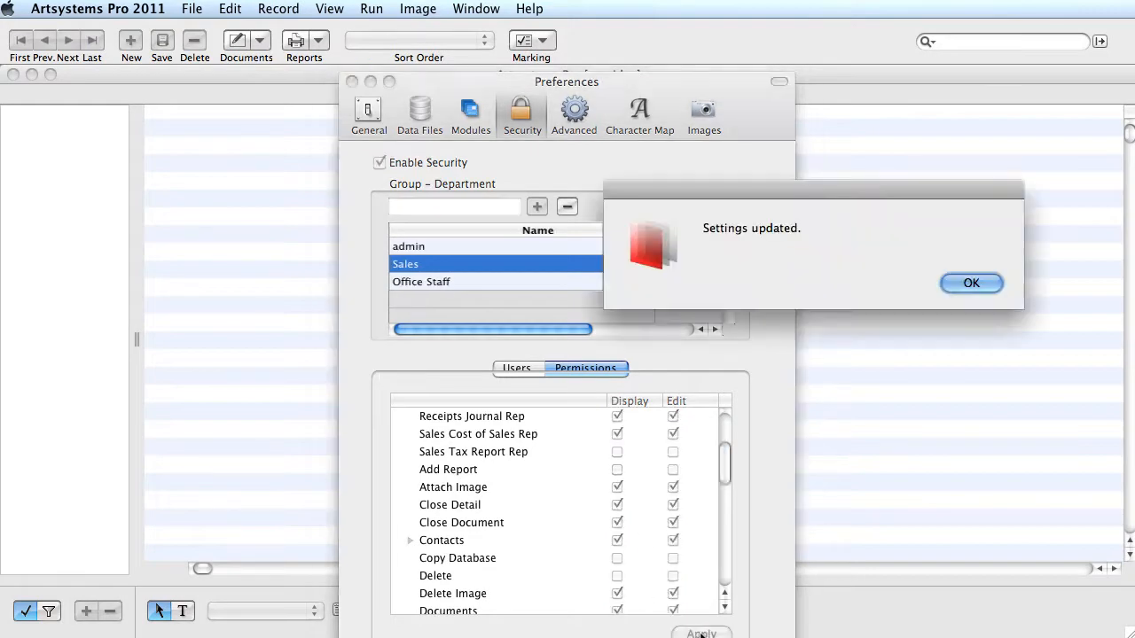
{"action": "left_click", "coordinate": [972, 284]}
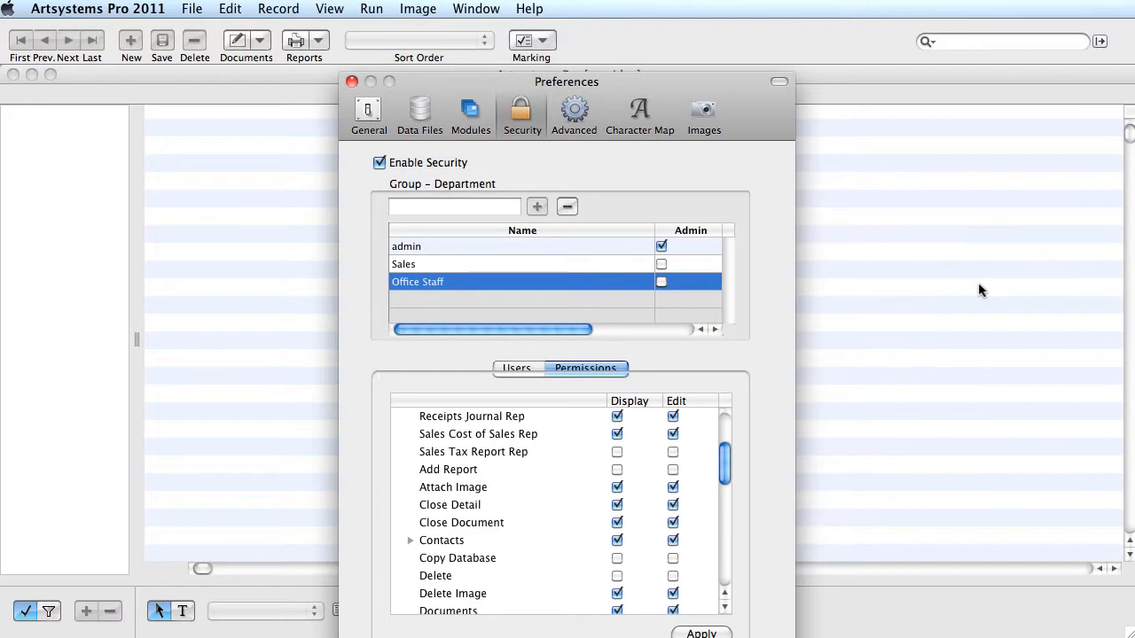
Grant Office Staff display and edit rights on every Art Systems item
{"action": "left_click", "coordinate": [455, 285]}
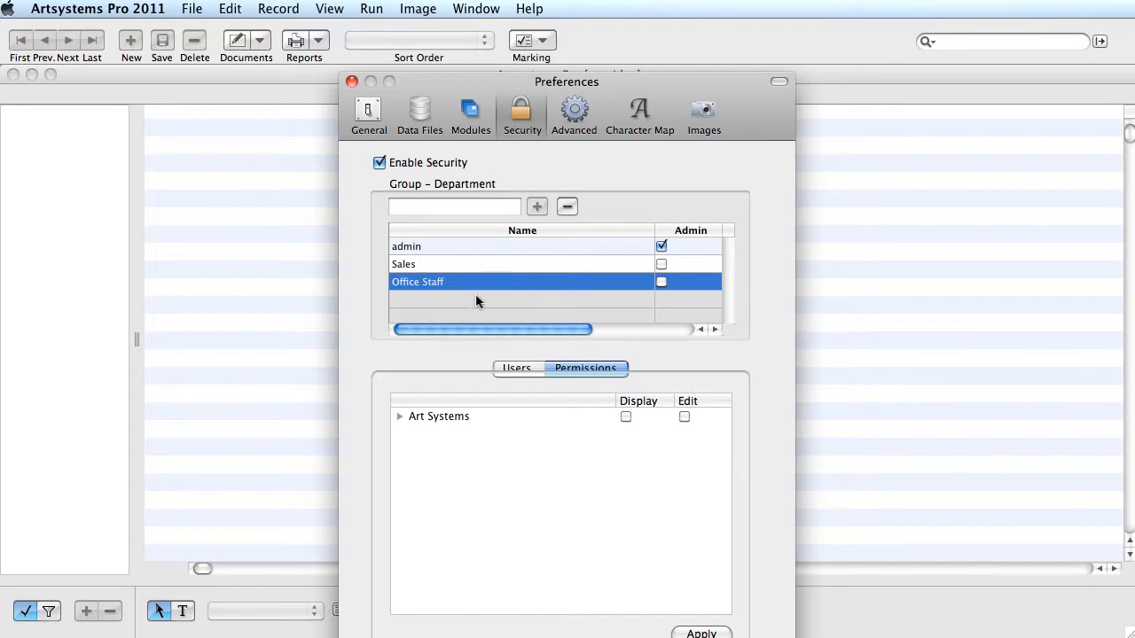
{"action": "left_click", "coordinate": [596, 373]}
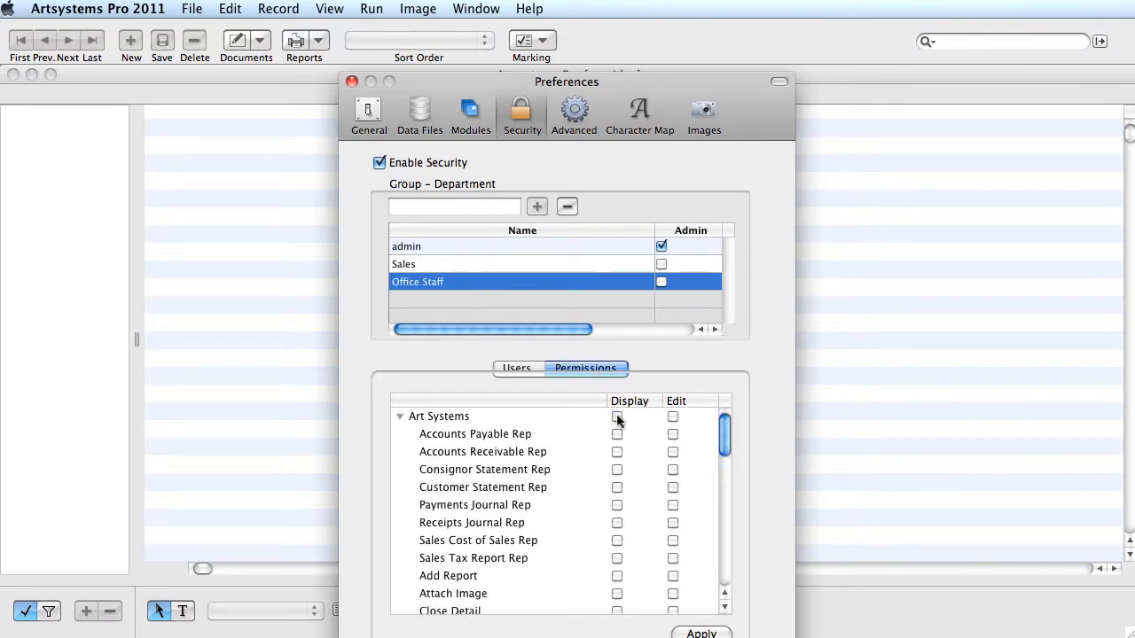
{"action": "left_click", "coordinate": [617, 416]}
{"action": "left_click", "coordinate": [672, 417]}
{"action": "left_click_drag", "start_coordinate": [725, 434], "coordinate": [724, 468]}
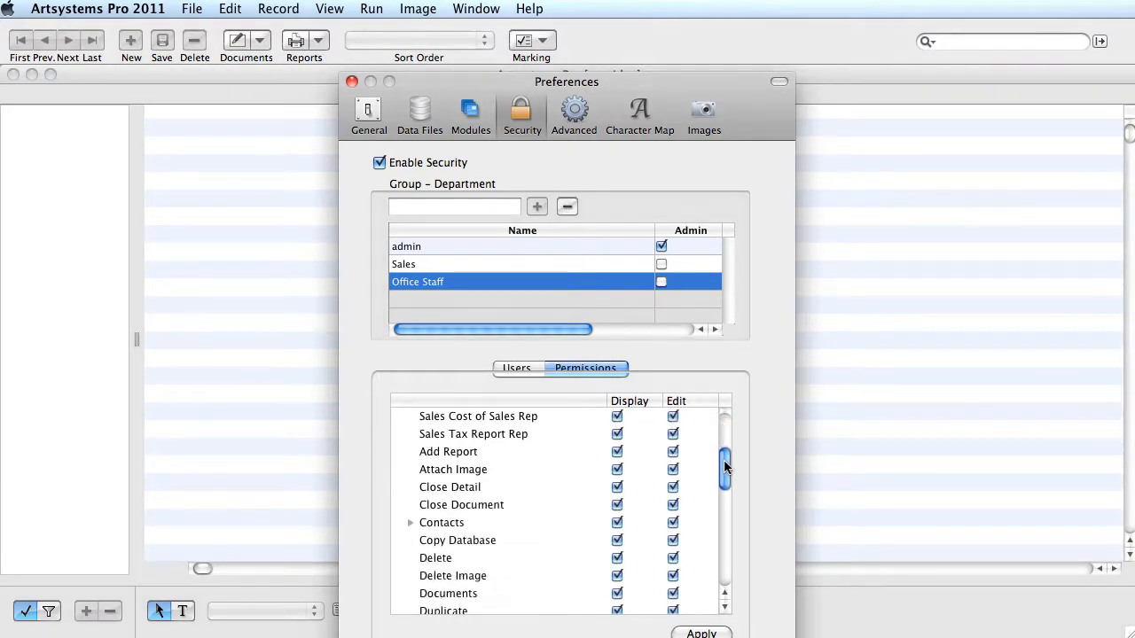
Remove Office Staff access to Delete, Delete Image and Copy Database, and apply the changes
{"action": "left_click", "coordinate": [617, 558]}
{"action": "left_click", "coordinate": [617, 576]}
{"action": "left_click", "coordinate": [617, 540]}
{"action": "left_click", "coordinate": [700, 631]}
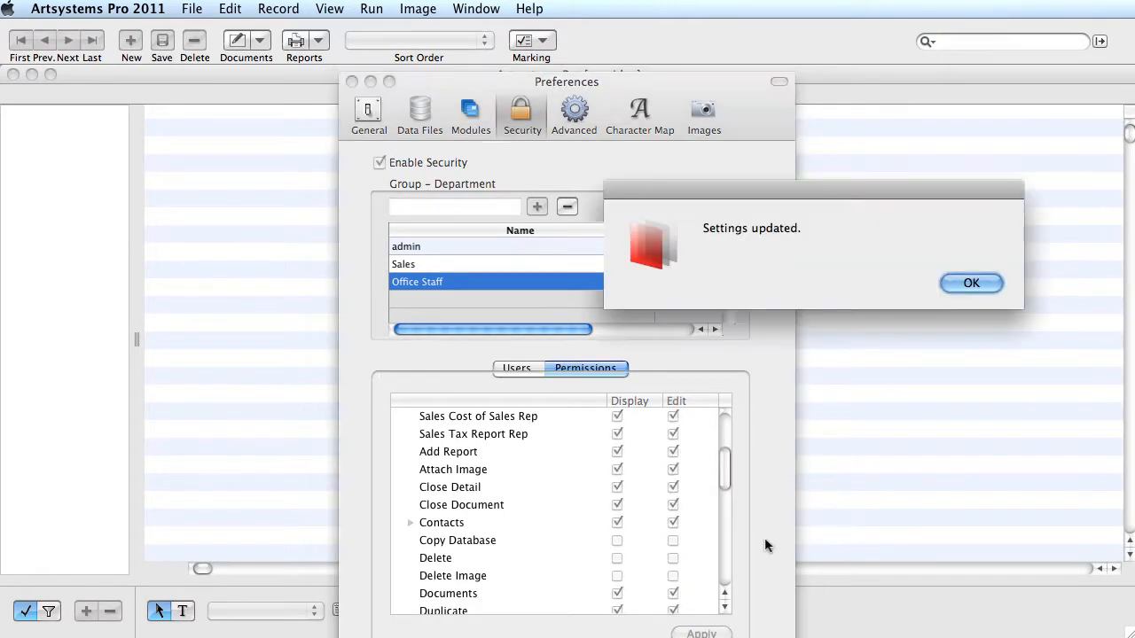
{"action": "left_click", "coordinate": [969, 282]}
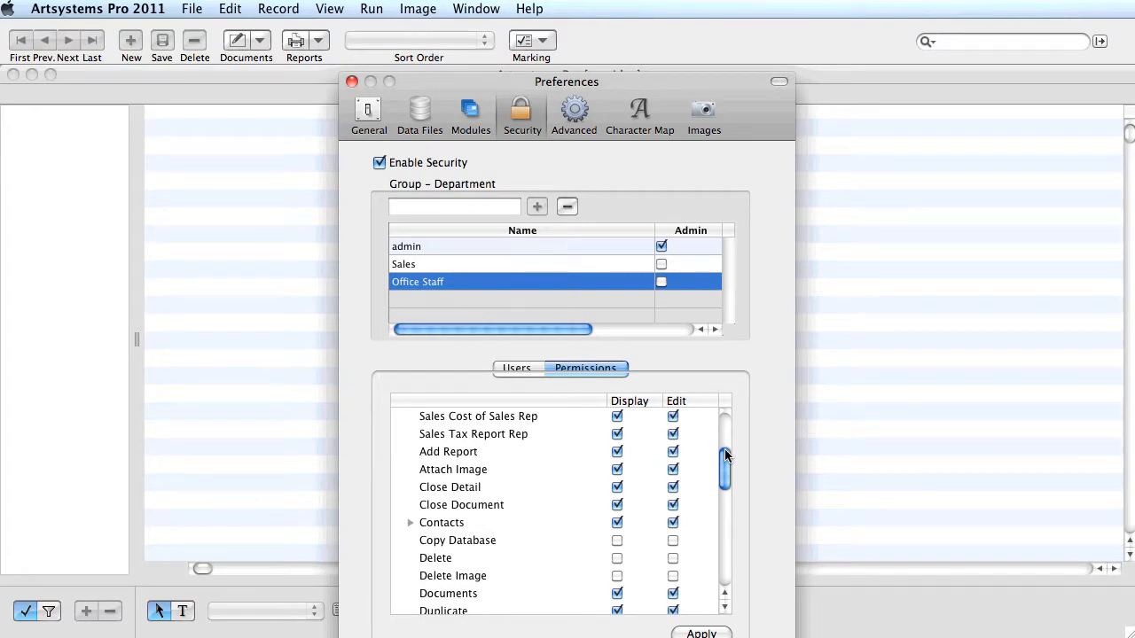
{"action": "scroll", "coordinate": [725, 456], "scroll_direction": "up", "scroll_amount": 5}
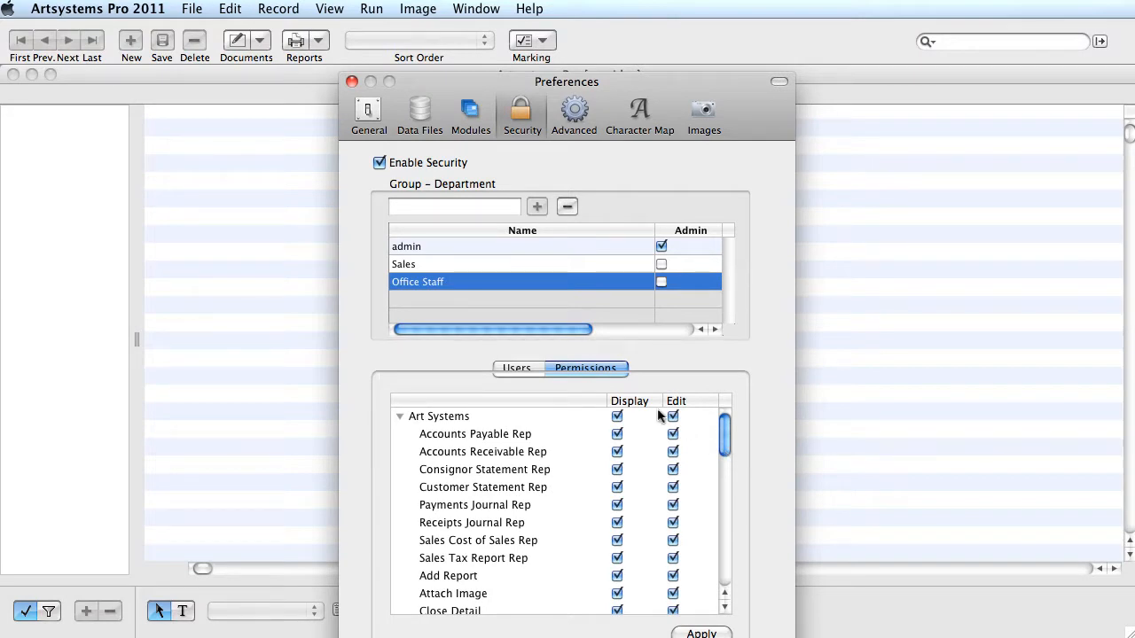
Check the Sales and Office Staff Art Systems permissions, then close Preferences saving the changes
{"action": "left_click", "coordinate": [423, 268]}
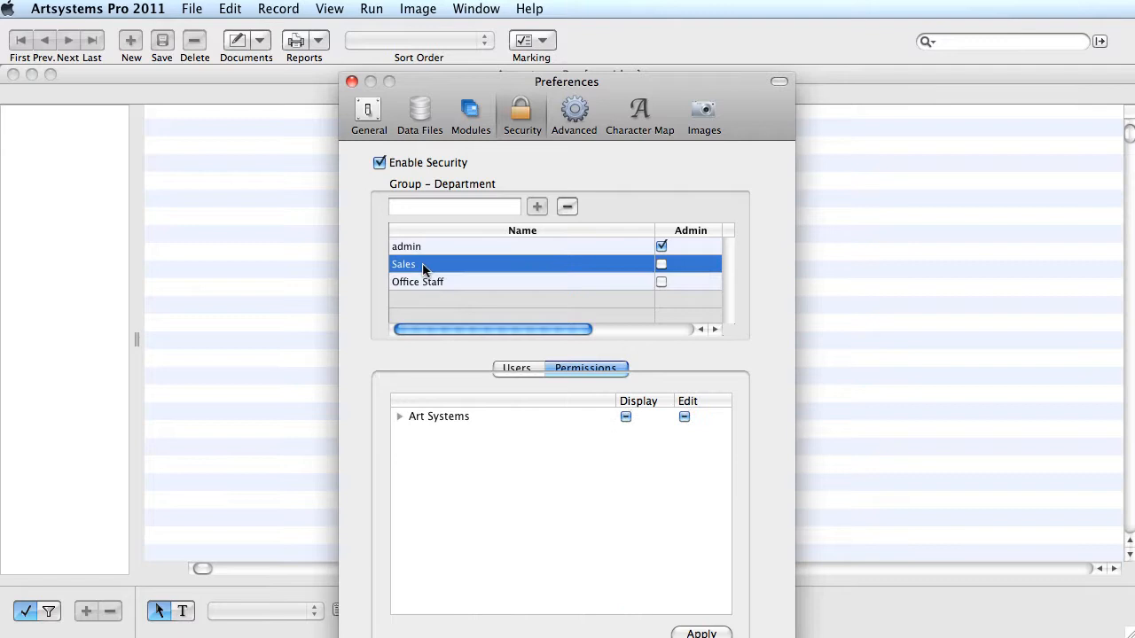
{"action": "left_click", "coordinate": [400, 416]}
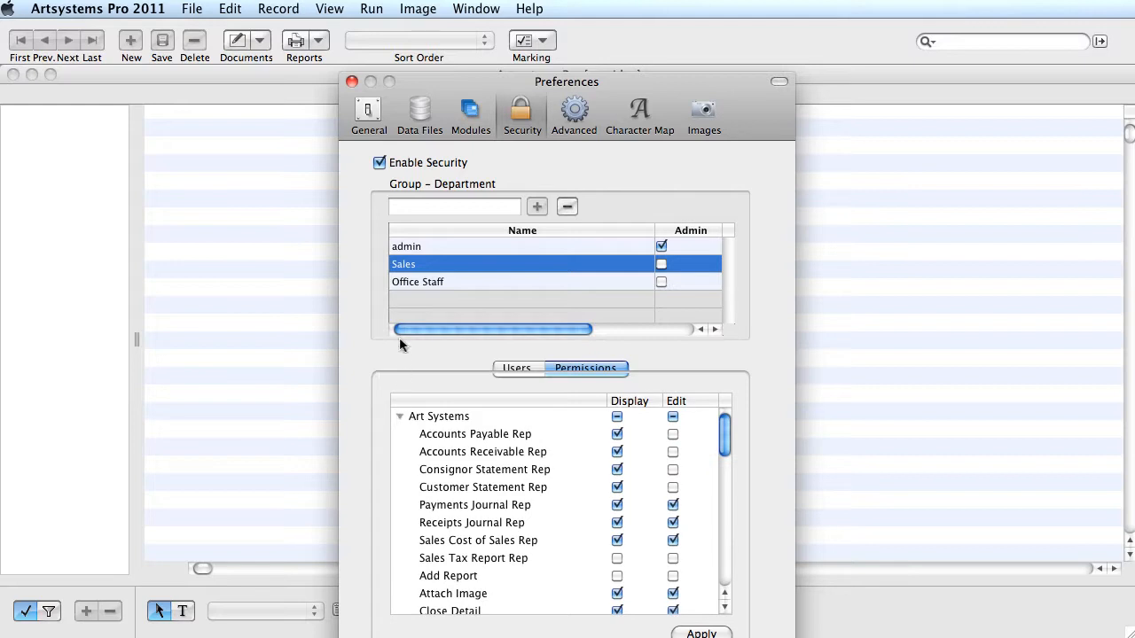
{"action": "left_click", "coordinate": [405, 283]}
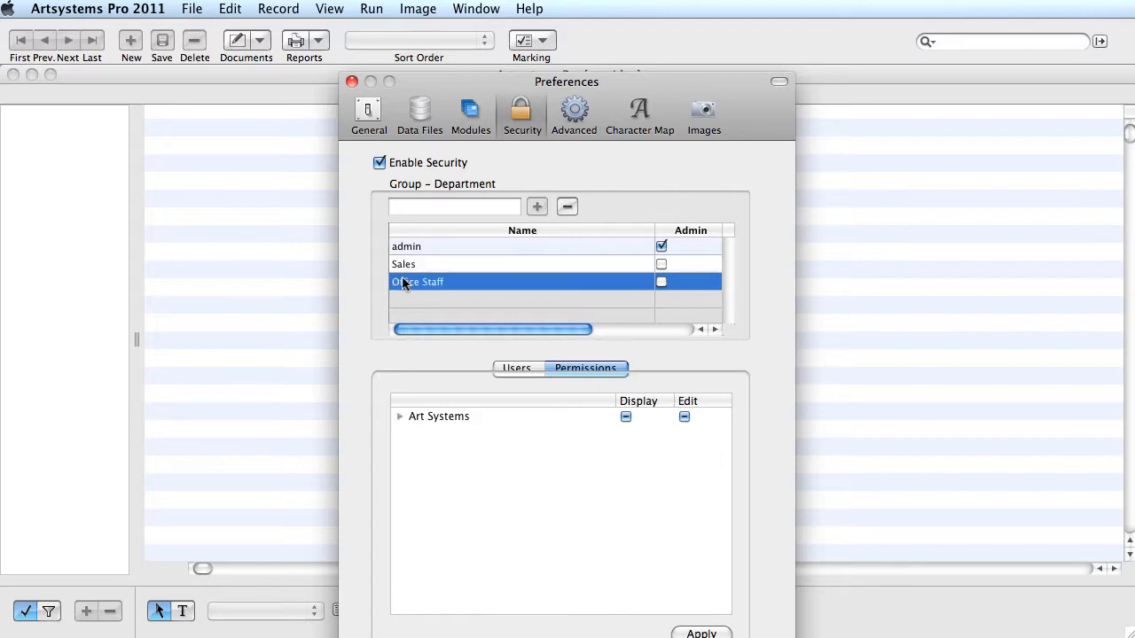
{"action": "left_click", "coordinate": [400, 418]}
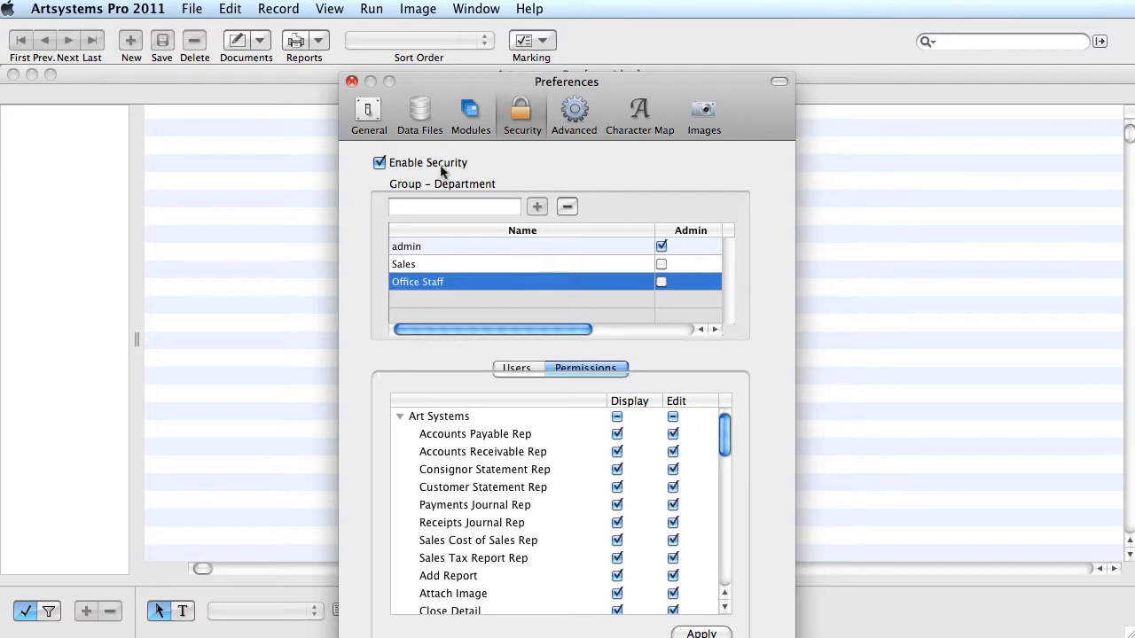
{"action": "left_click", "coordinate": [351, 81]}
{"action": "left_click", "coordinate": [712, 229]}
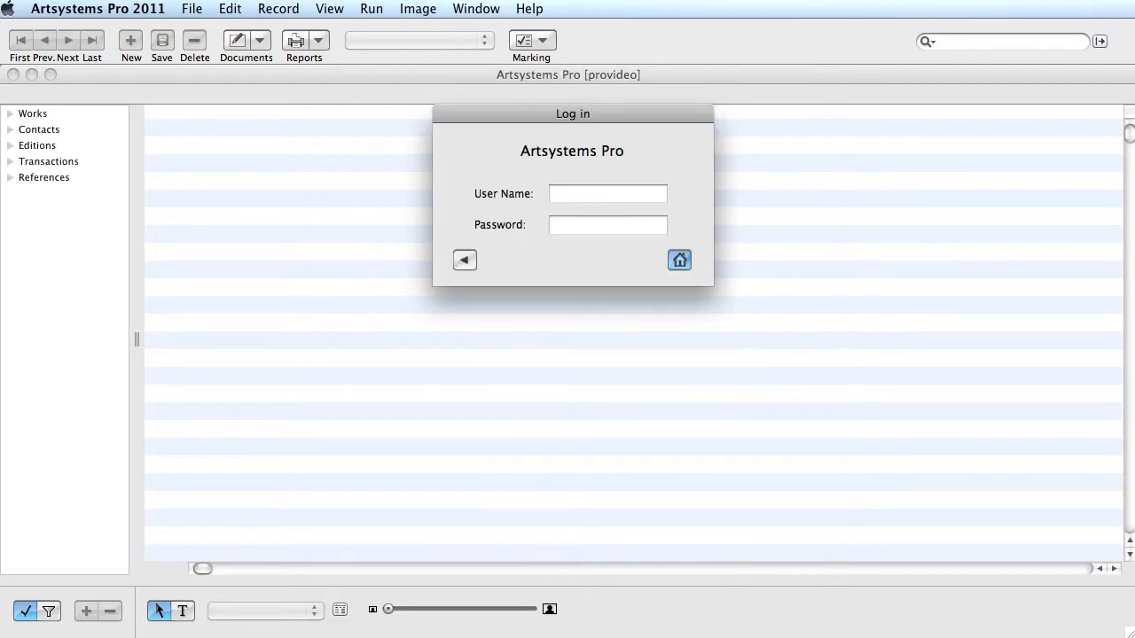
Log in with the new user's name and password, then open the Works records
{"action": "left_click", "coordinate": [603, 199]}
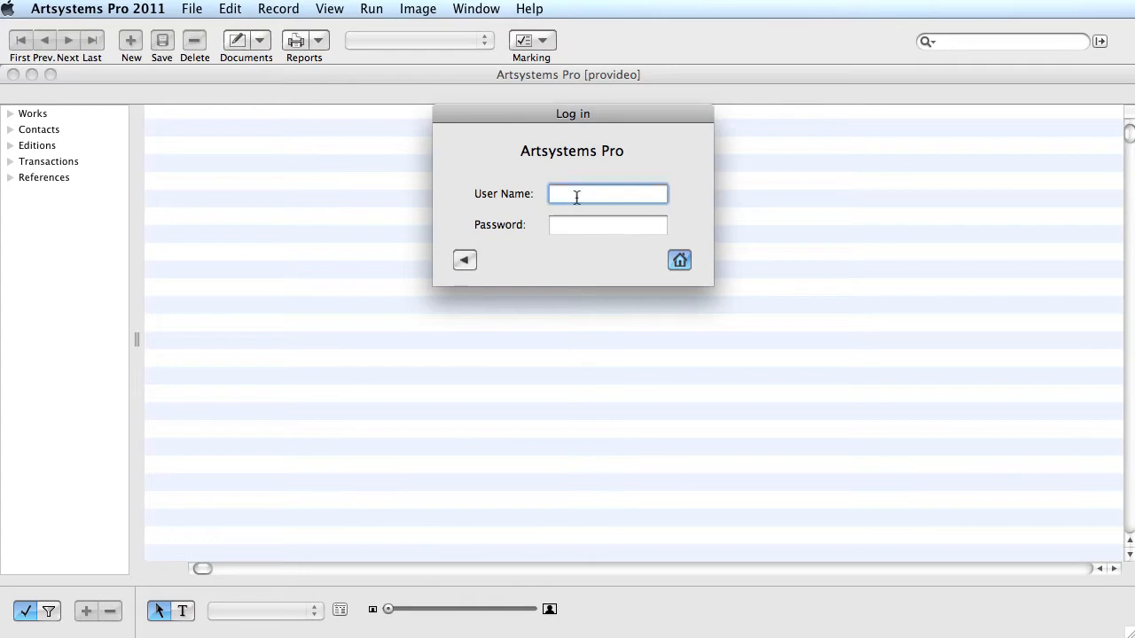
{"action": "type", "text": "Michele"}
{"action": "left_click", "coordinate": [554, 225]}
{"action": "type", "text": "******"}
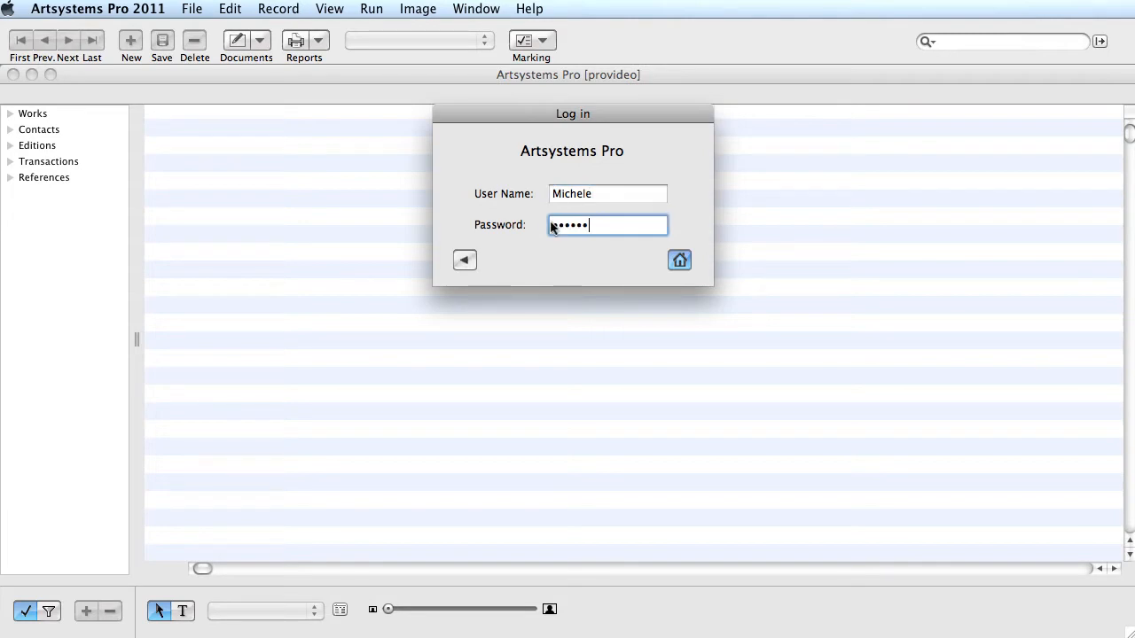
{"action": "left_click", "coordinate": [680, 260]}
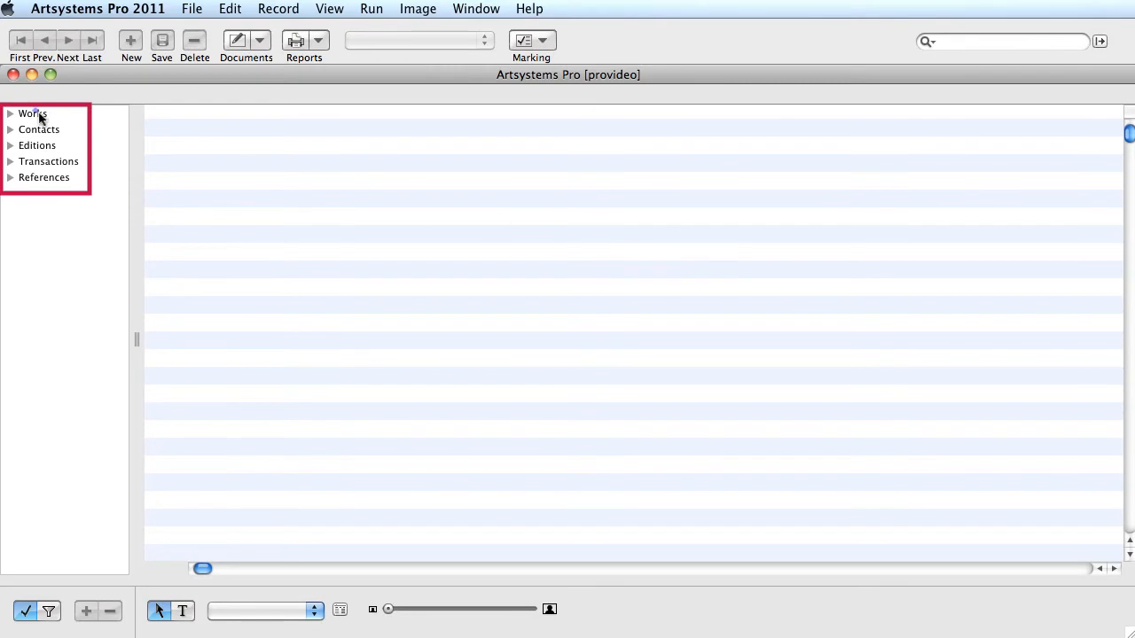
{"action": "left_click", "coordinate": [39, 118]}
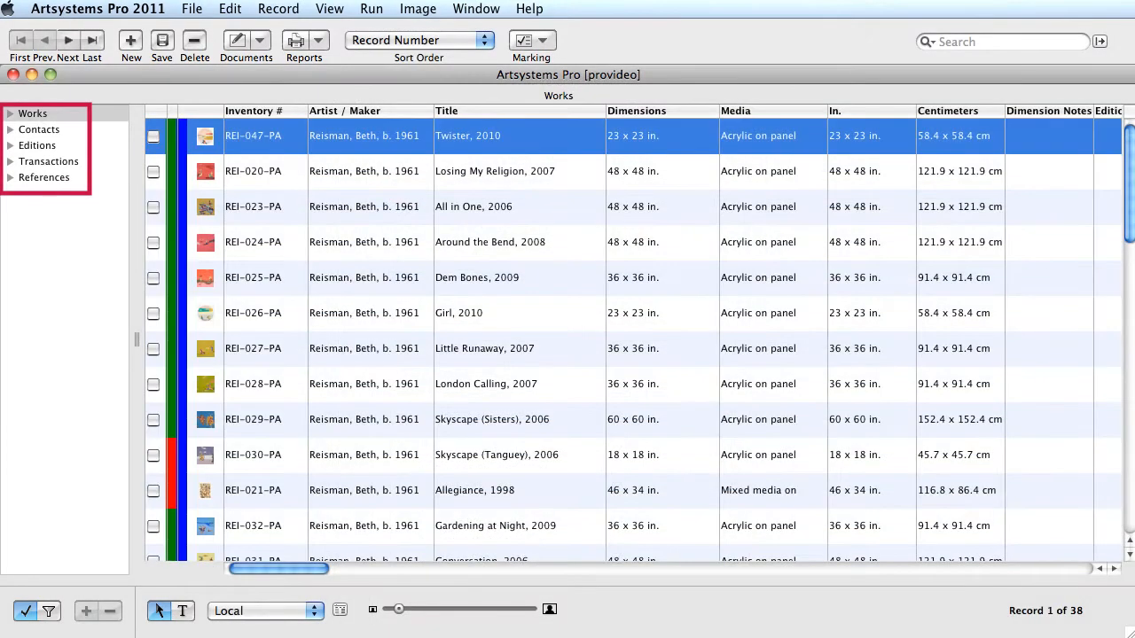